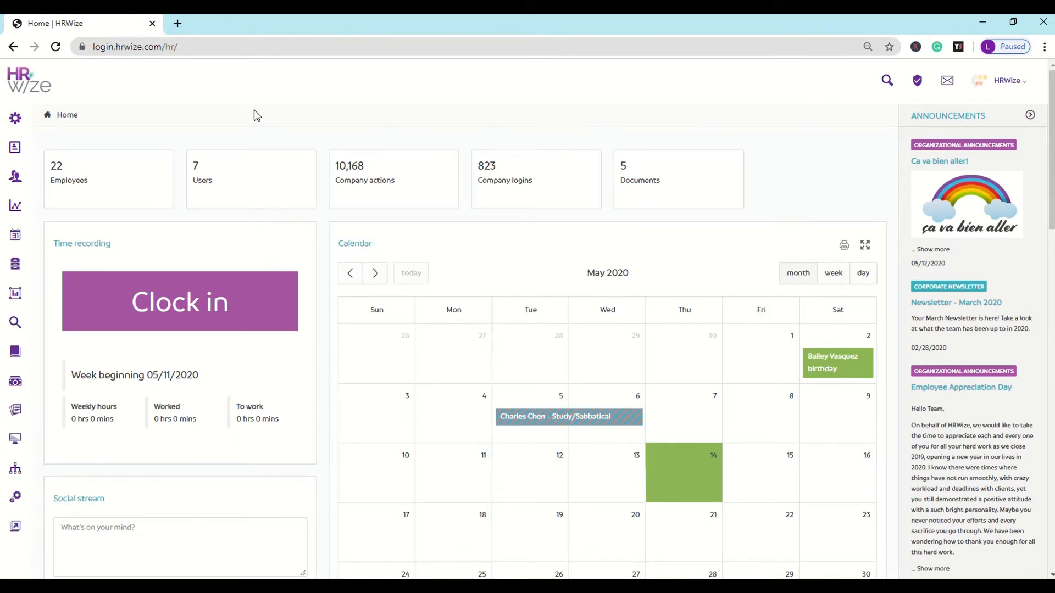
- Open the company's display settings from the company administration settings
mouse_move(24, 117)
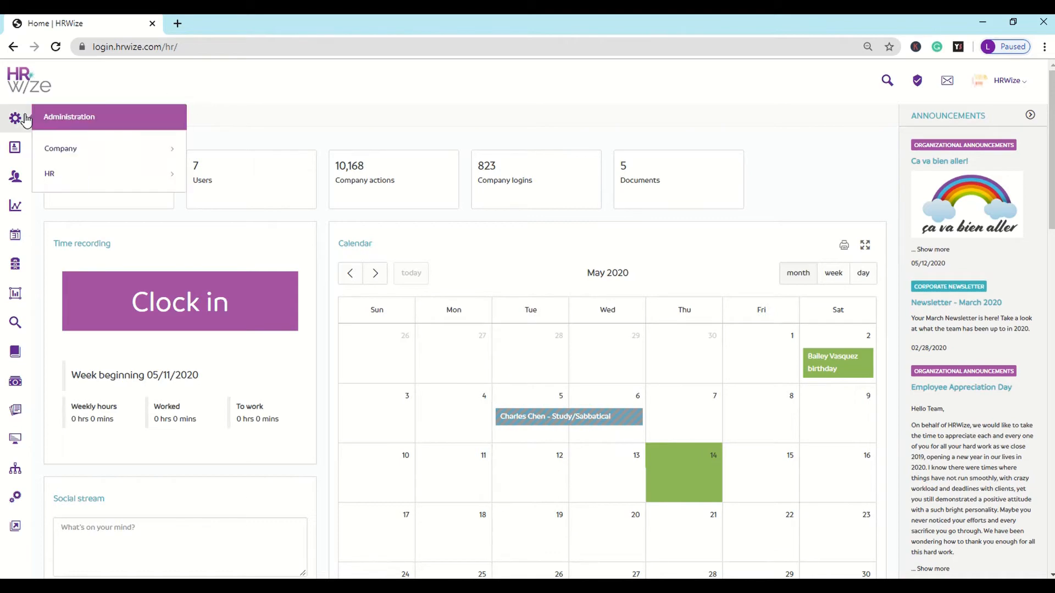
left_click(107, 153)
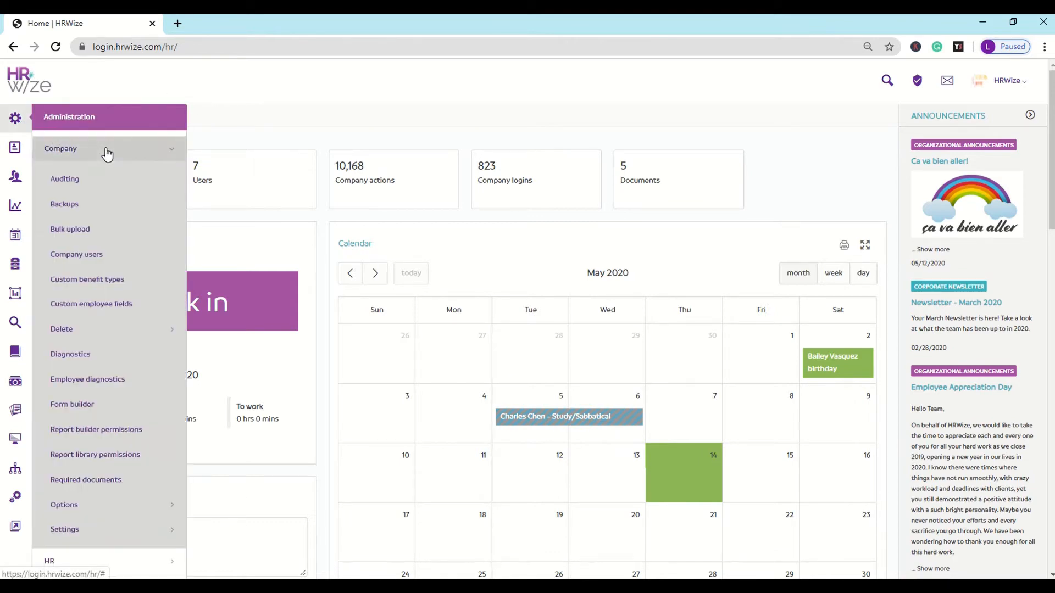
scroll(107, 154, "down", 3)
left_click(149, 396)
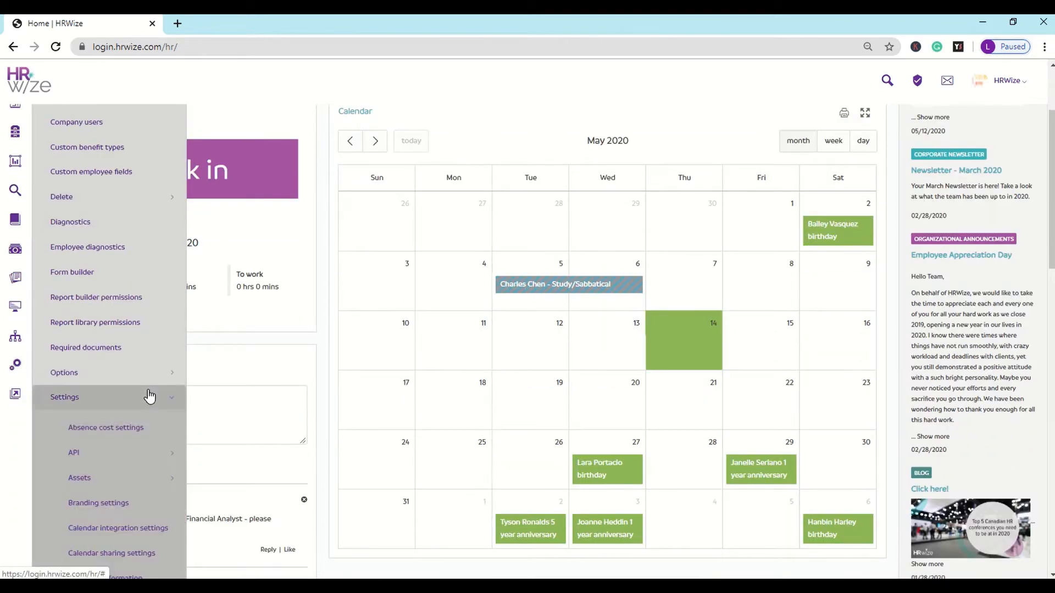
scroll(151, 396, "down", 3)
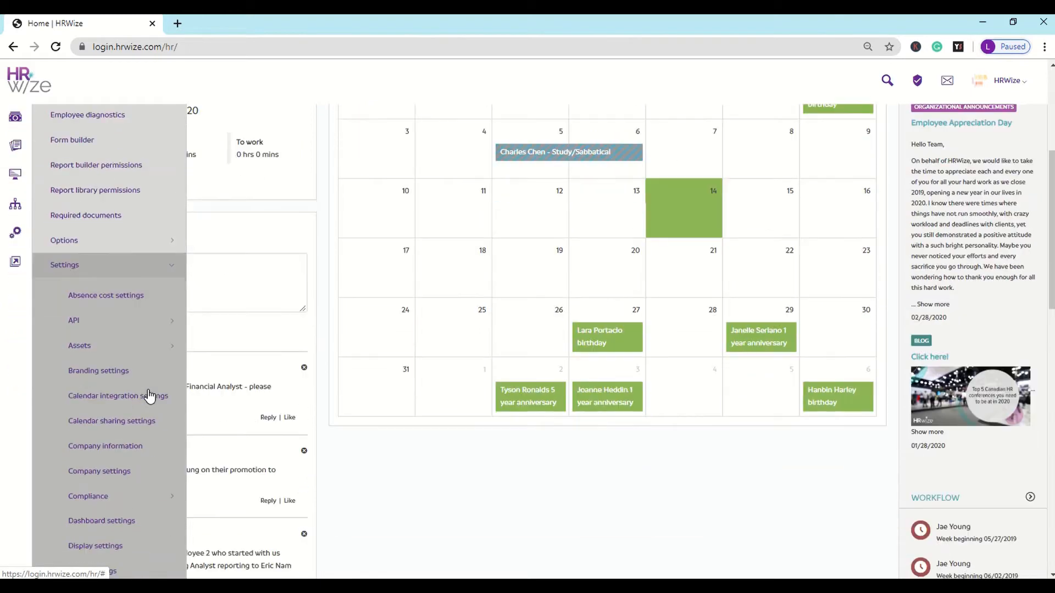
scroll(159, 484, "down", 2)
left_click(158, 483)
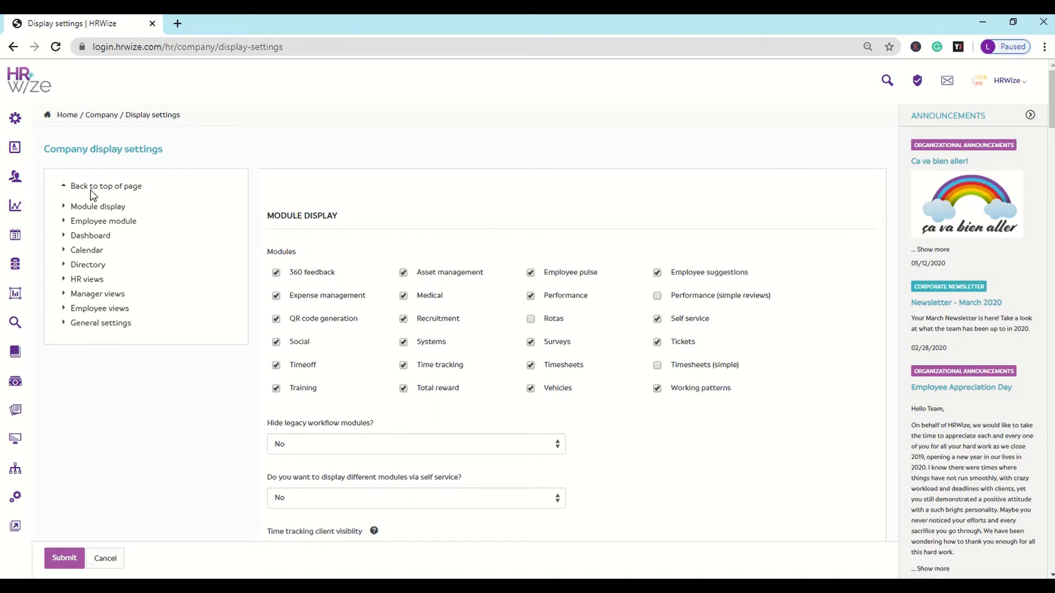
- Find the requested employee by first name in the employee list and open that person's employee file
mouse_move(25, 187)
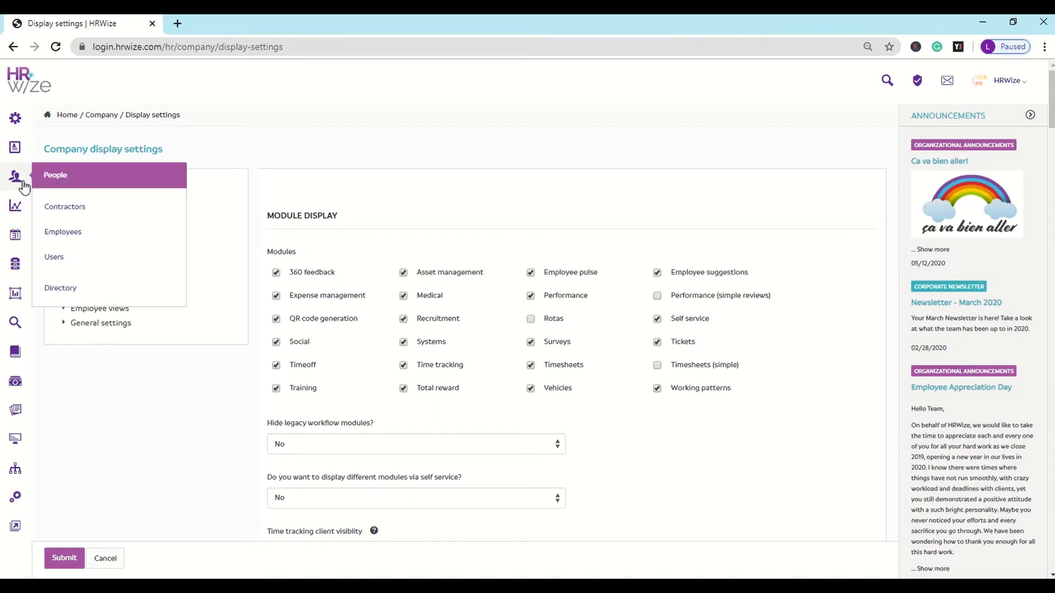
left_click(102, 233)
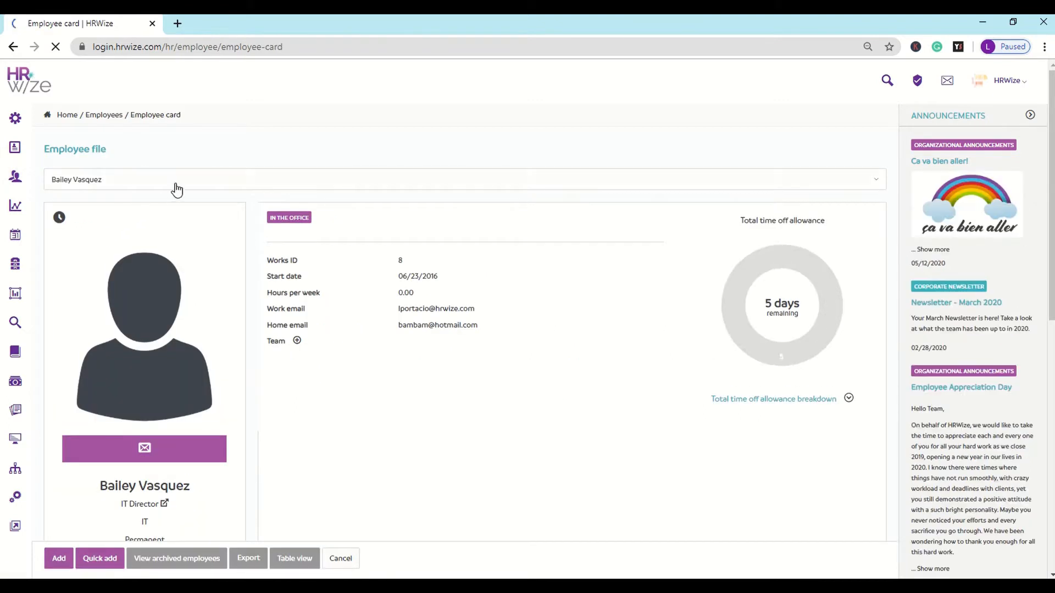
left_click(176, 190)
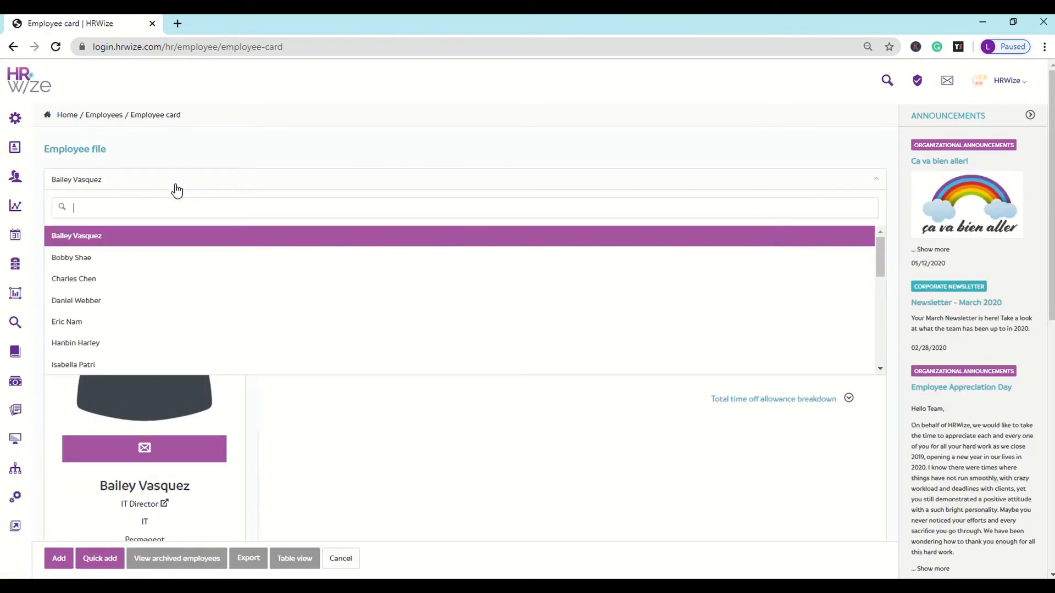
type("nelly")
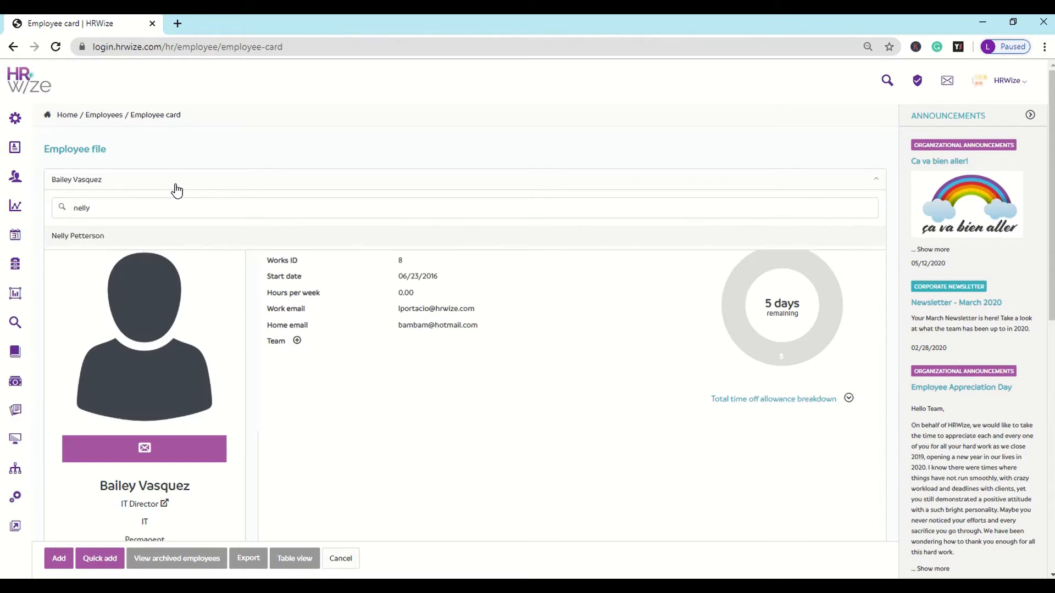
left_click(151, 235)
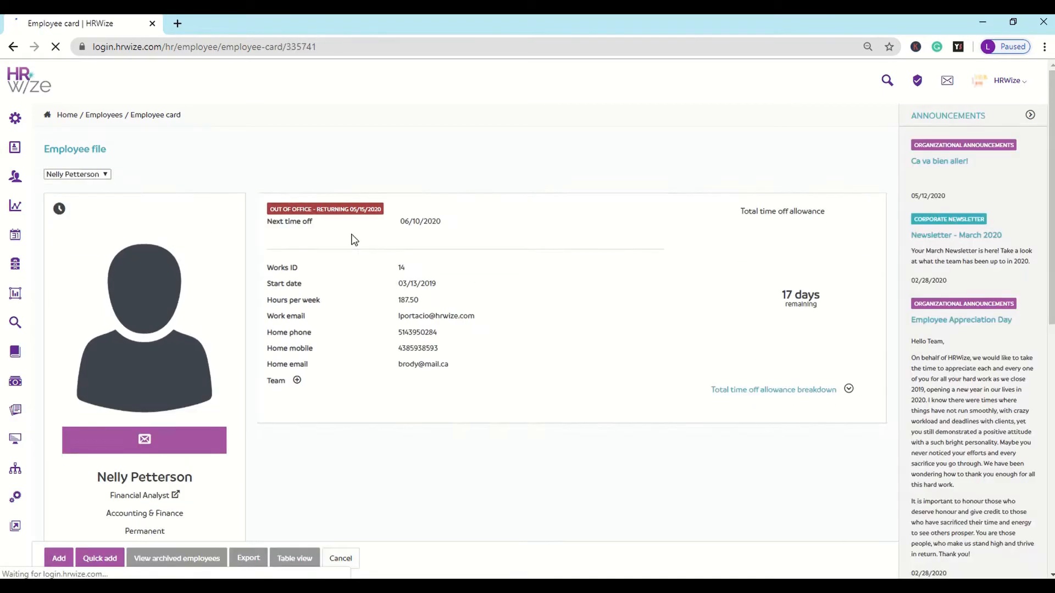
- Open the employee's working pattern form and set the effective date to 05/18/2020
scroll(516, 235, "down", 5)
scroll(516, 237, "down", 2)
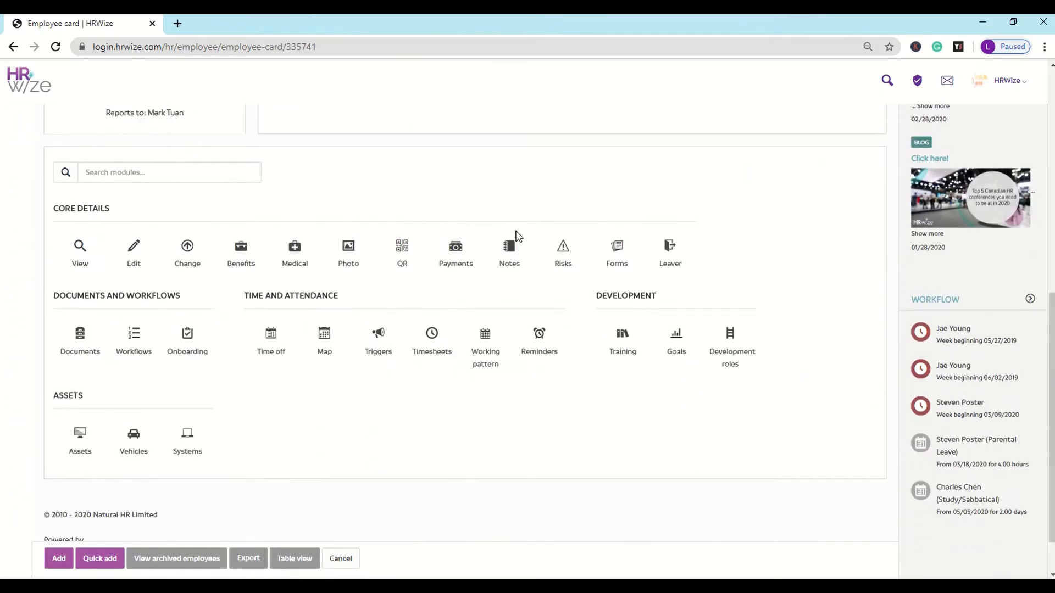
left_click(486, 342)
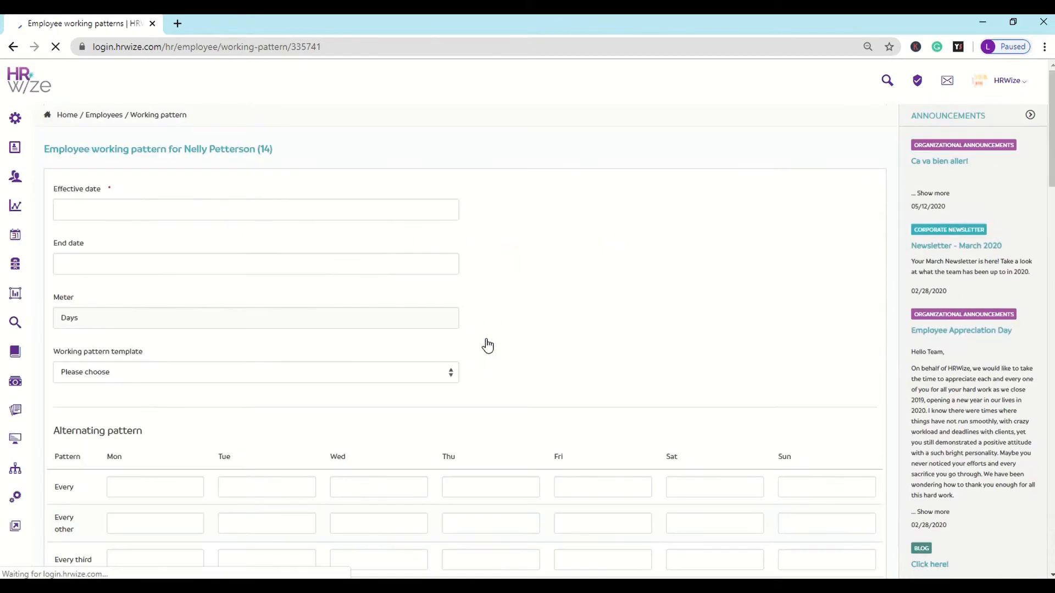
left_click(377, 215)
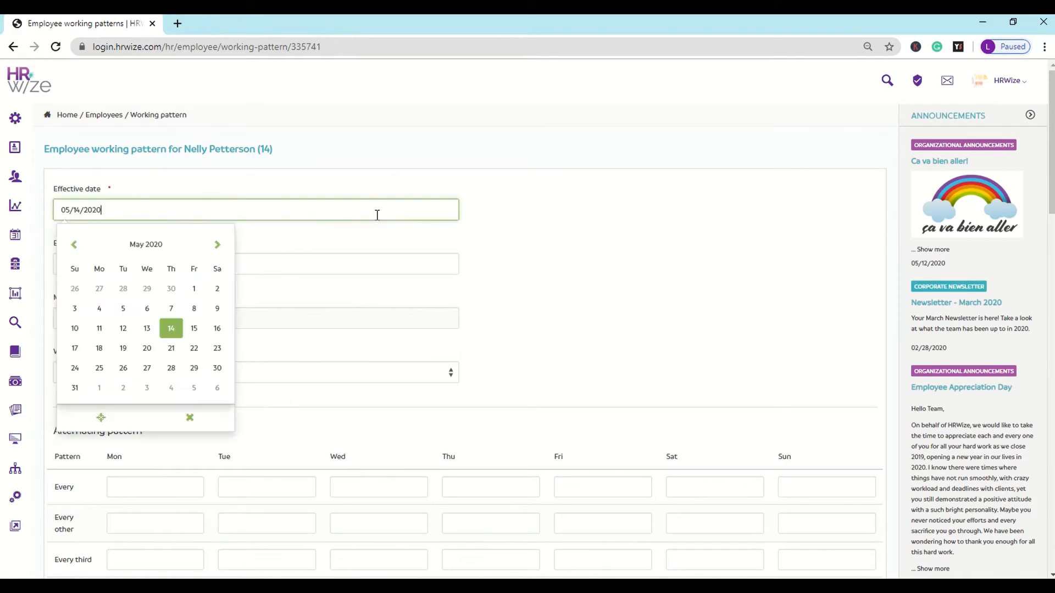
left_click(100, 350)
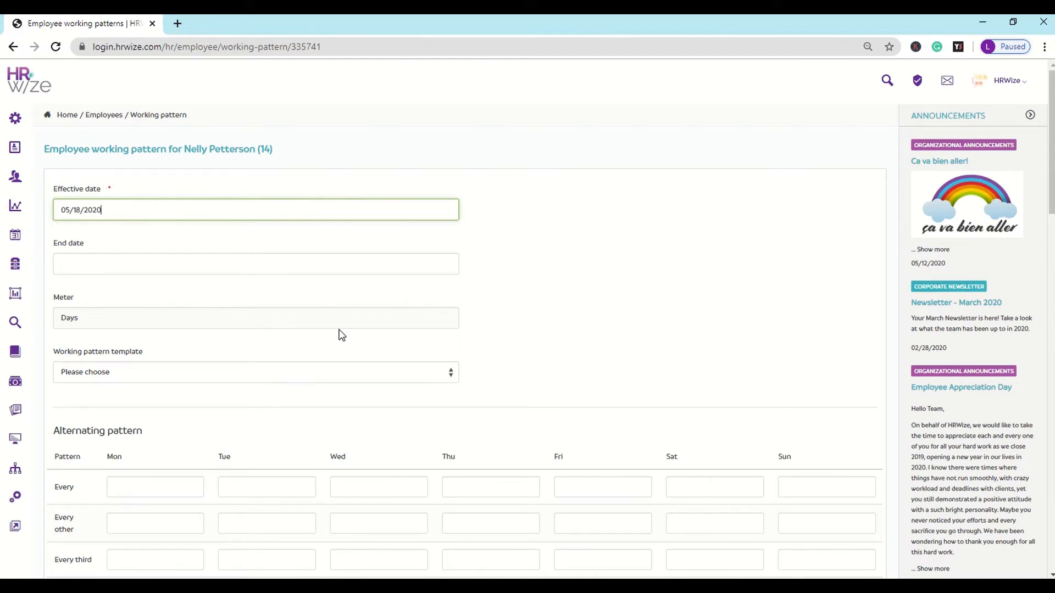
- Fill the alternating pattern with 1 for every Monday to Friday and 0.5 for every third Saturday
scroll(339, 333, "down", 5)
scroll(341, 335, "down", 3)
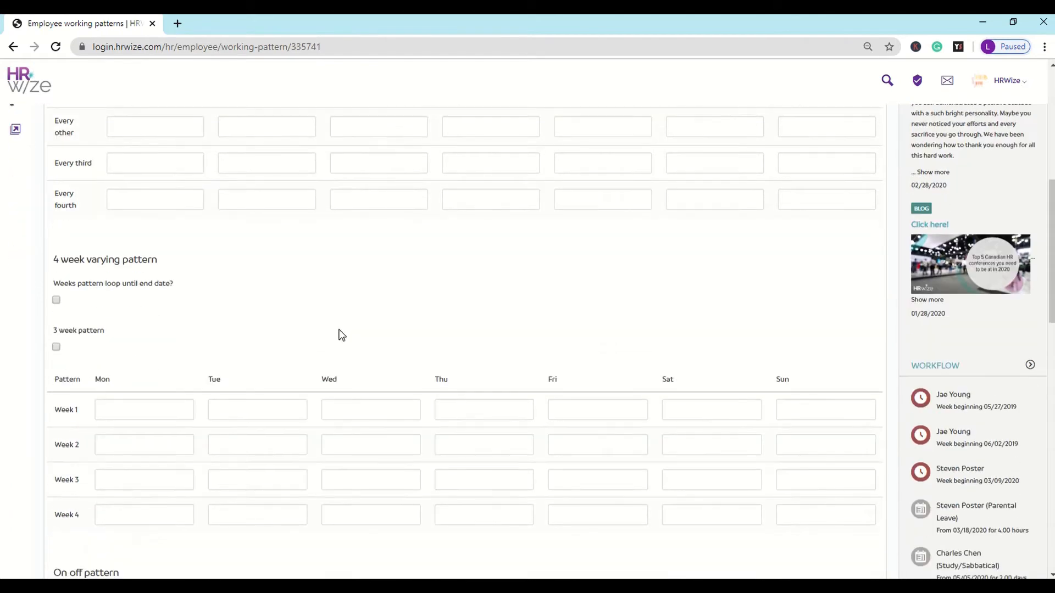
scroll(341, 335, "down", 3)
scroll(341, 335, "down", 3)
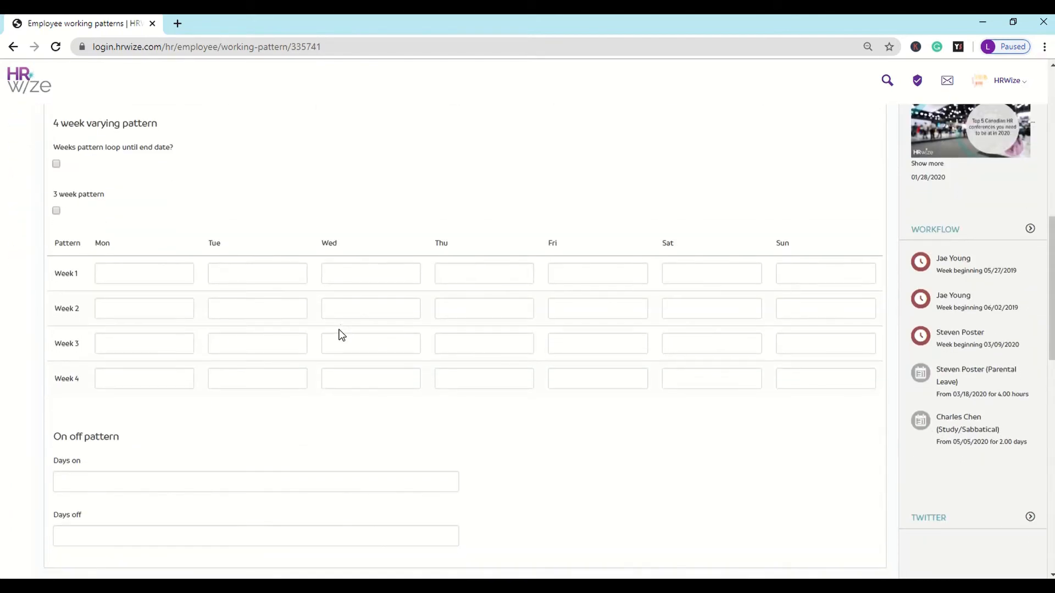
scroll(342, 335, "up", 10)
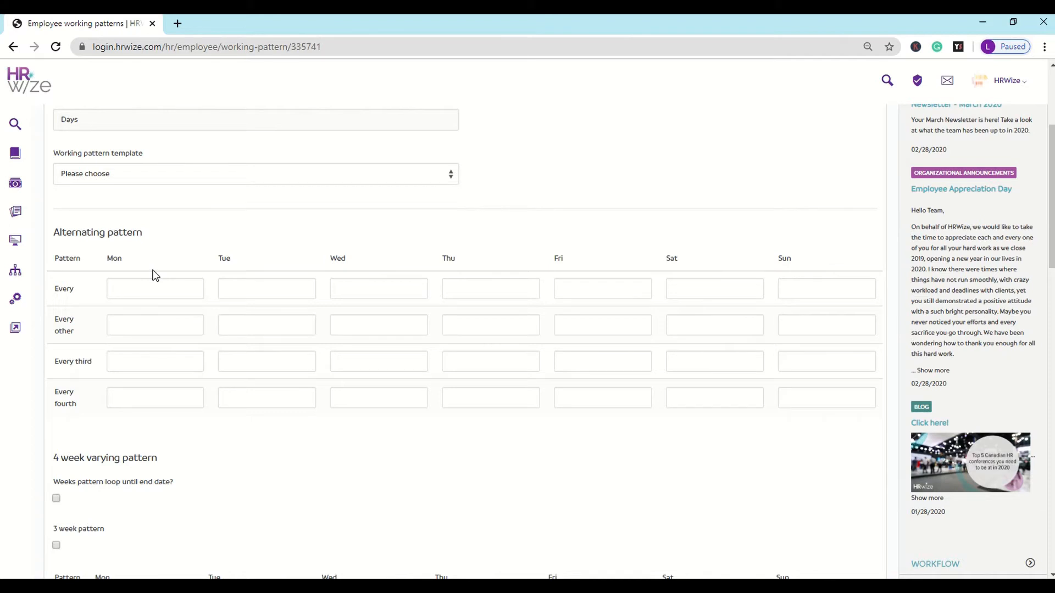
left_click(139, 285)
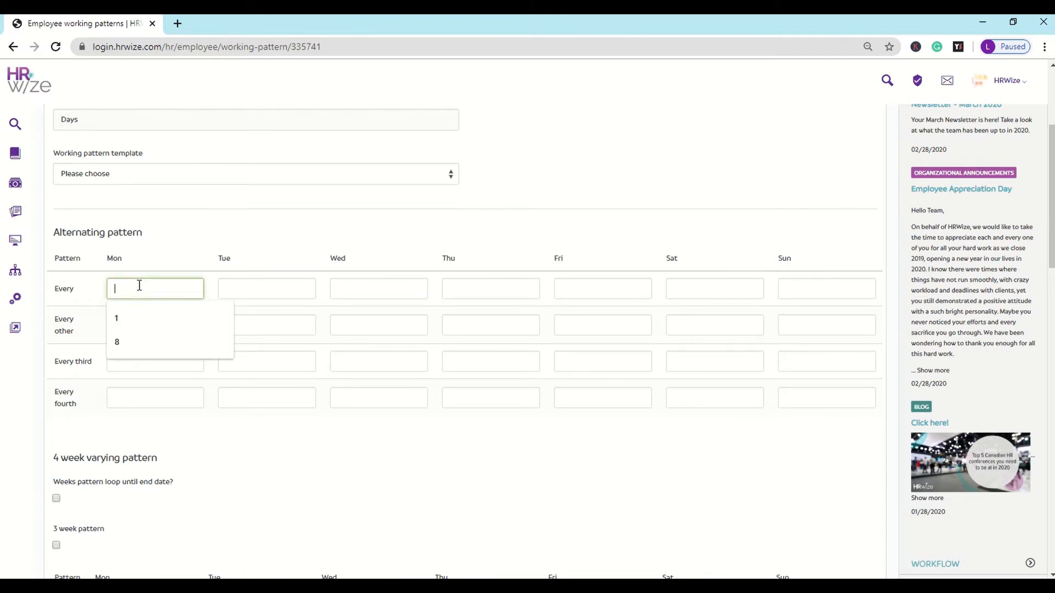
type("1")
key("Tab")
type("1")
key("Tab")
type("1")
key("Tab")
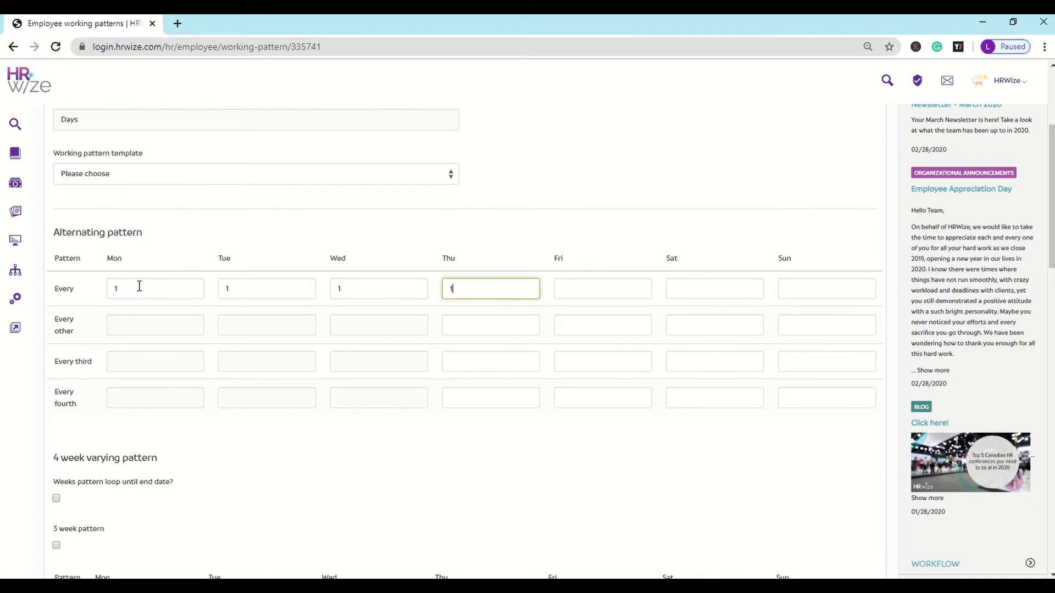
key("Tab")
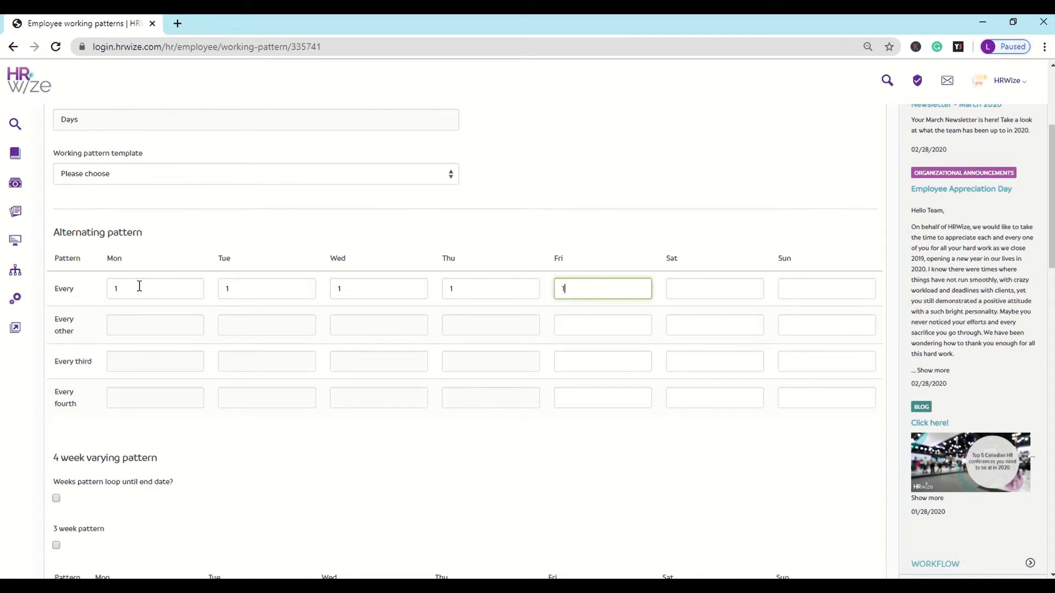
left_click(685, 359)
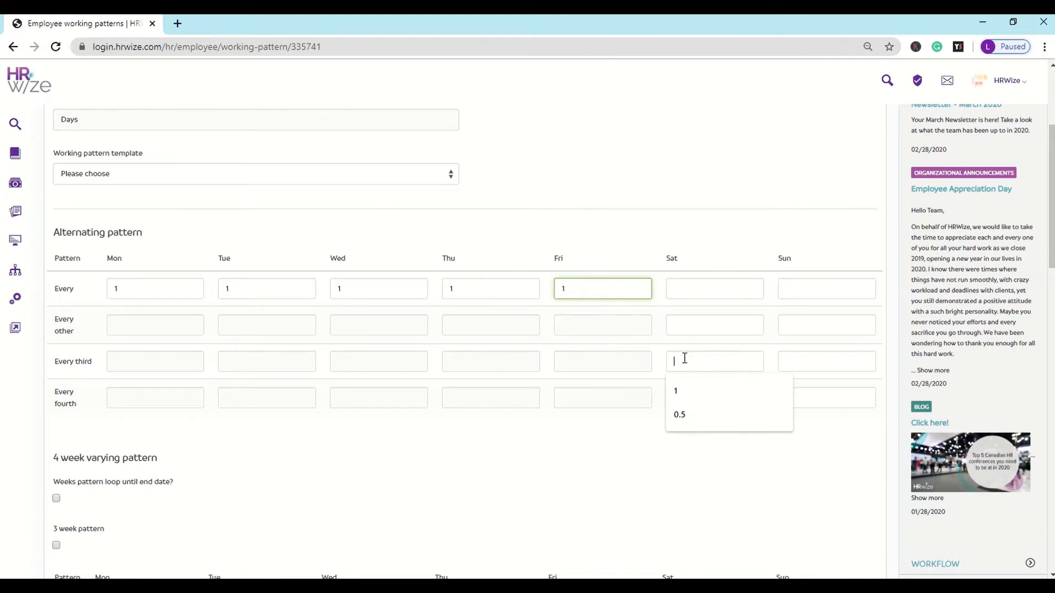
type("0.5")
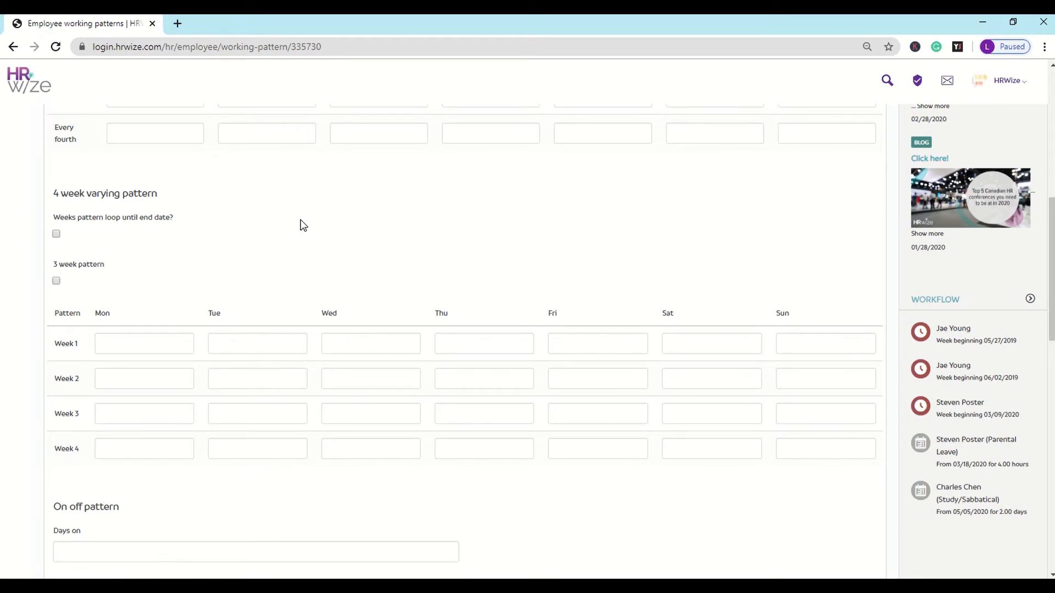
- In the 4 week varying pattern, enter 1 for Monday, Tuesday and Wednesday of Week 1
left_click(158, 336)
type("1")
key("Tab")
type("1")
key("Tab")
type("1")
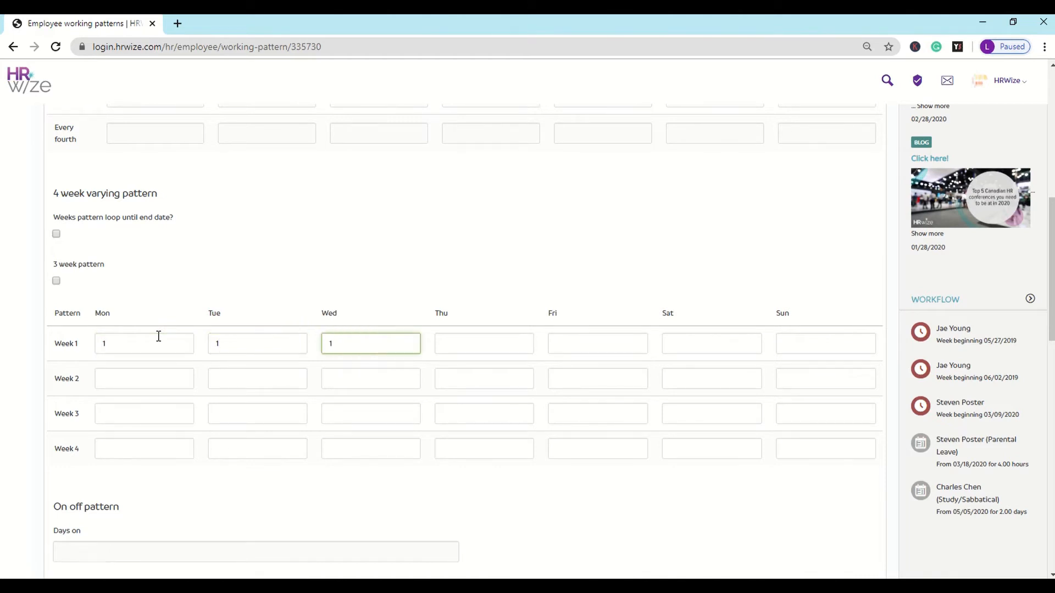
- Enter 1 for Wednesday, Thursday and Friday of Week 2 in the 4 week varying pattern
left_click(374, 372)
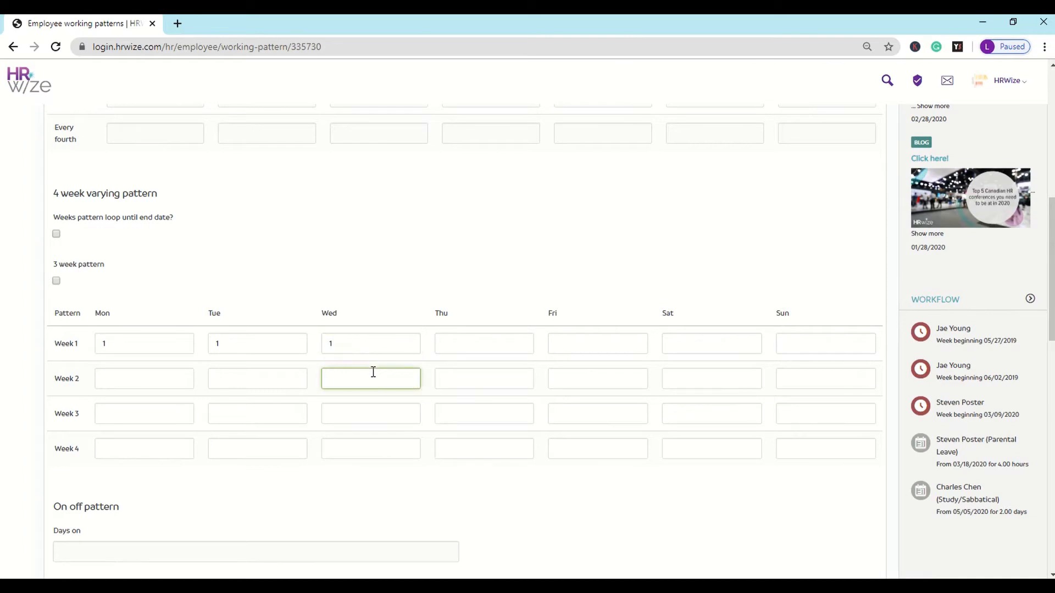
key("Tab")
type("1")
key("Tab")
type("1")
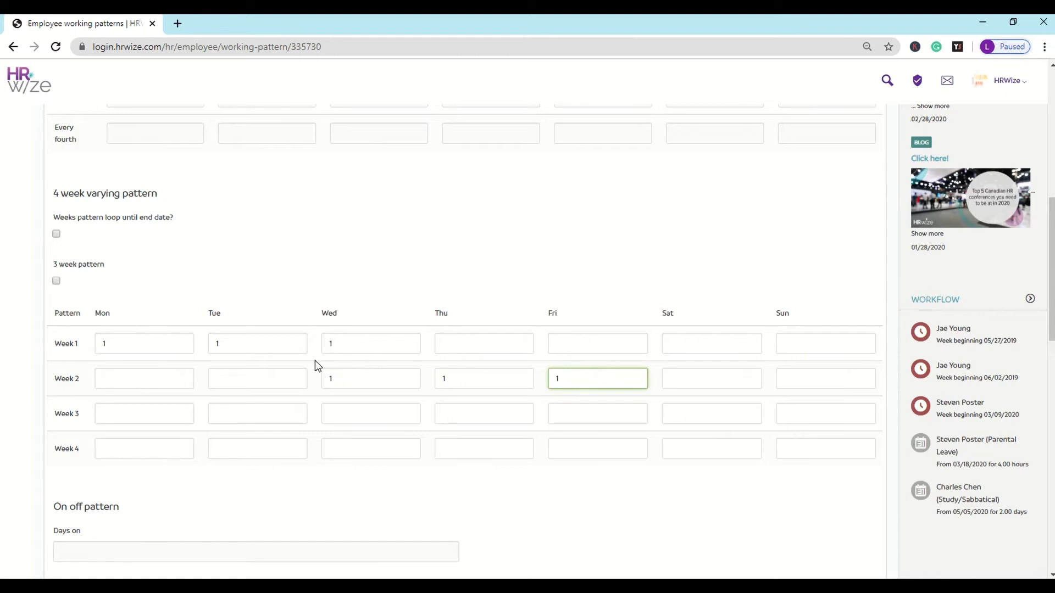
- Enter 1 for Monday, Tuesday and Wednesday of Week 3 in the 4 week varying pattern
left_click(143, 410)
type("1")
key("Tab")
type("1")
key("Tab")
type("1")
- Enter 1 for Wednesday, Thursday and Friday of Week 4 in the 4 week varying pattern
left_click(346, 448)
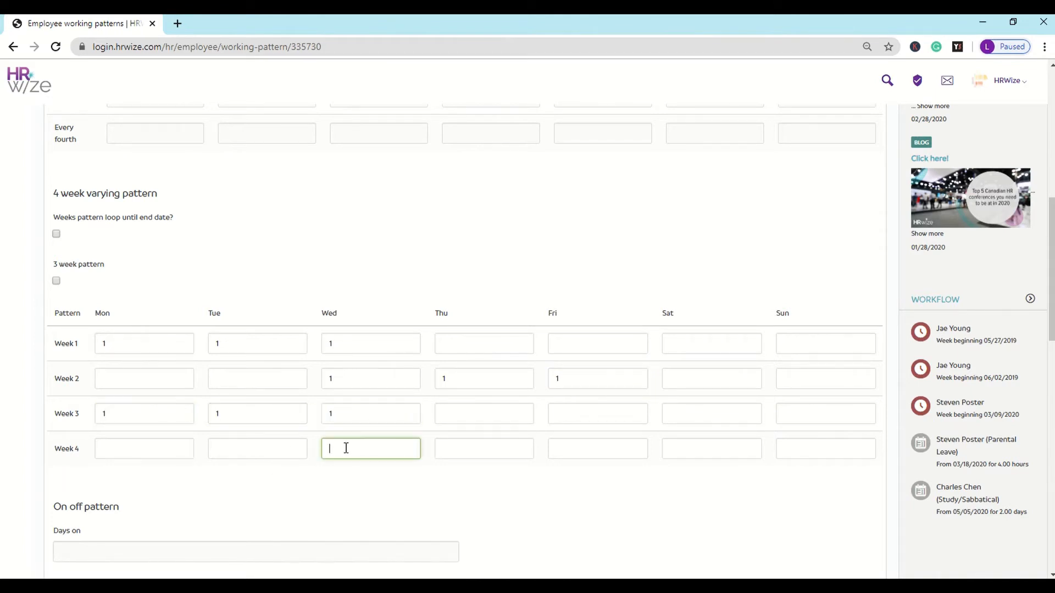
type("1")
key("Tab")
type("1")
key("Tab")
type("1")
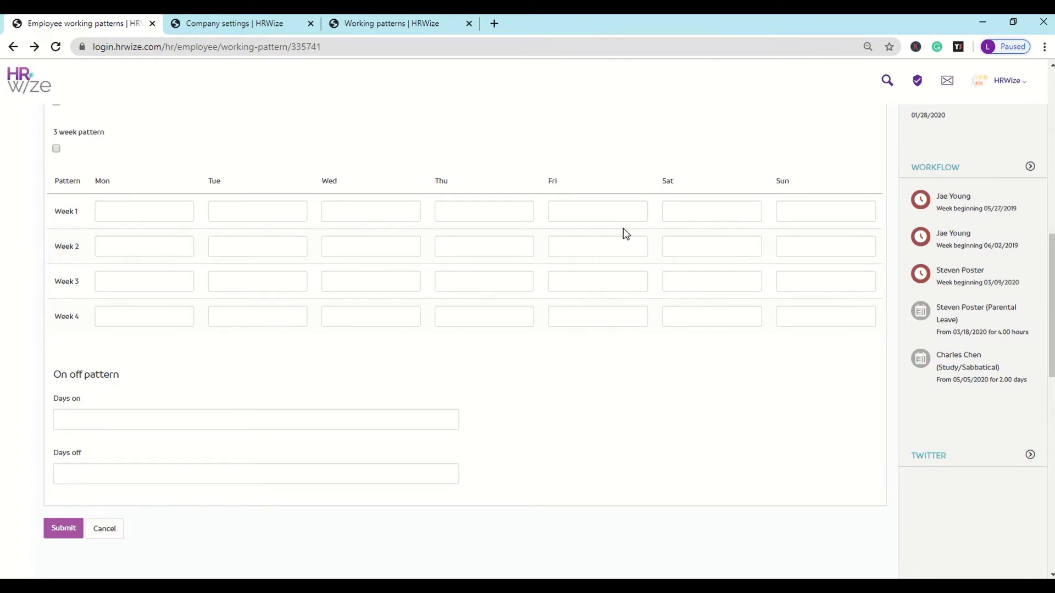
- Set the on off pattern to 4 days on and 3 days off
left_click(315, 417)
type("4")
key("Tab")
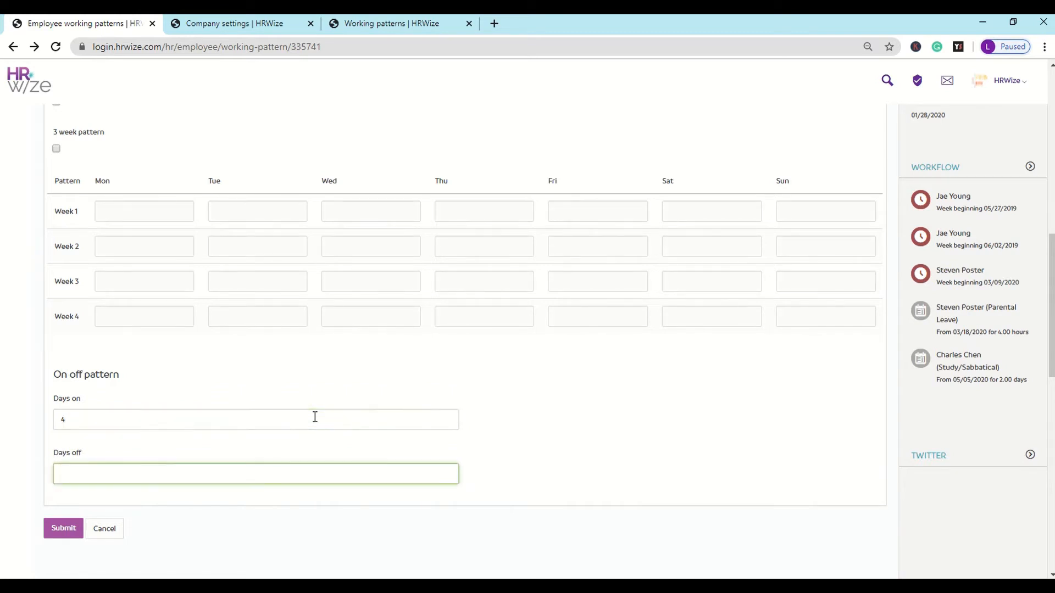
type("3")
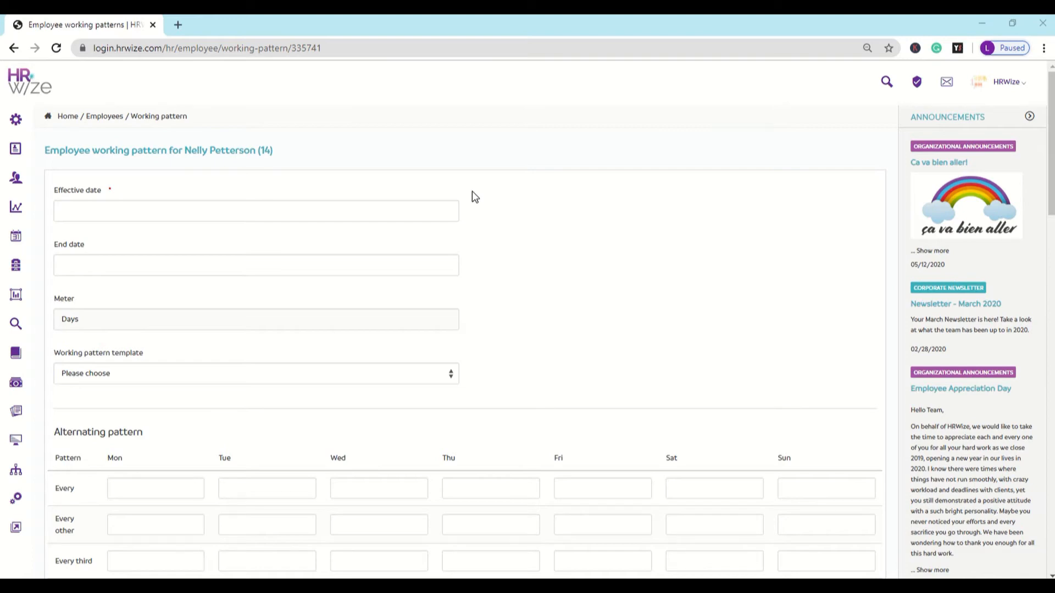
- Examine the employee's current working days table and its options for adding or resetting entries
scroll(474, 196, "down", 15)
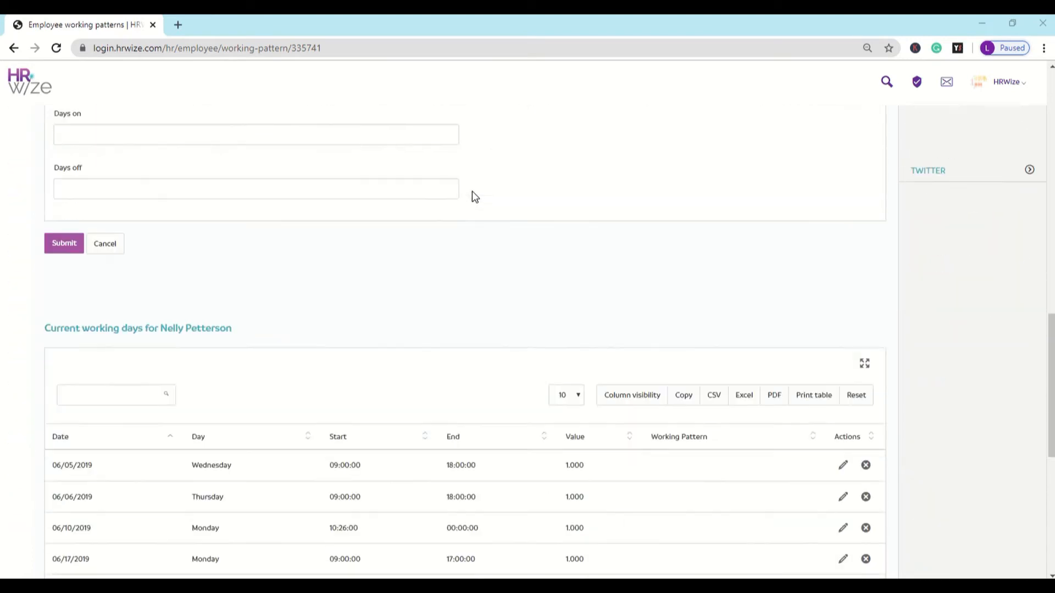
scroll(475, 197, "down", 3)
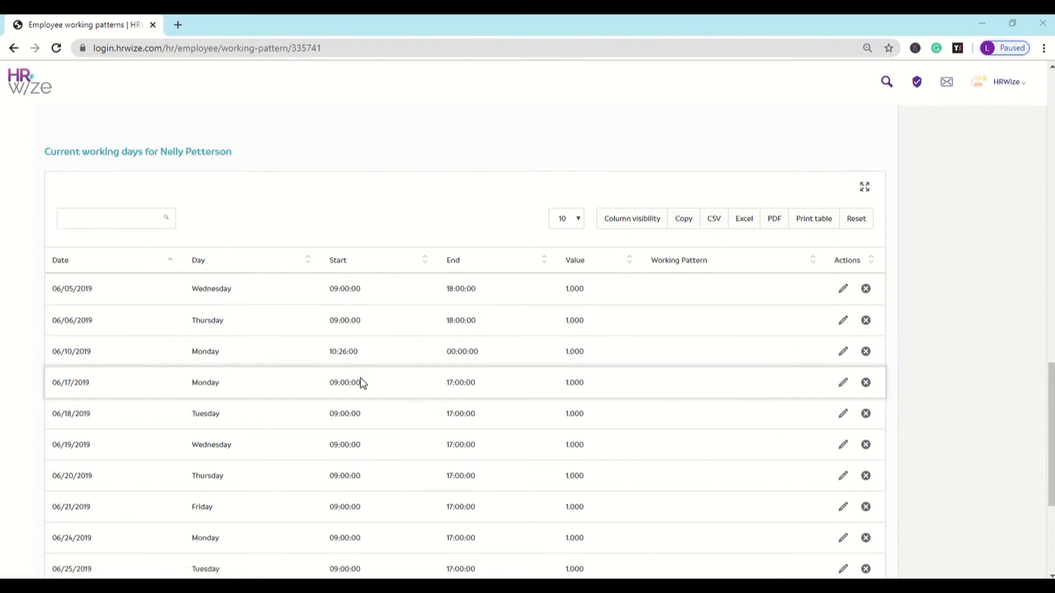
scroll(361, 381, "down", 4)
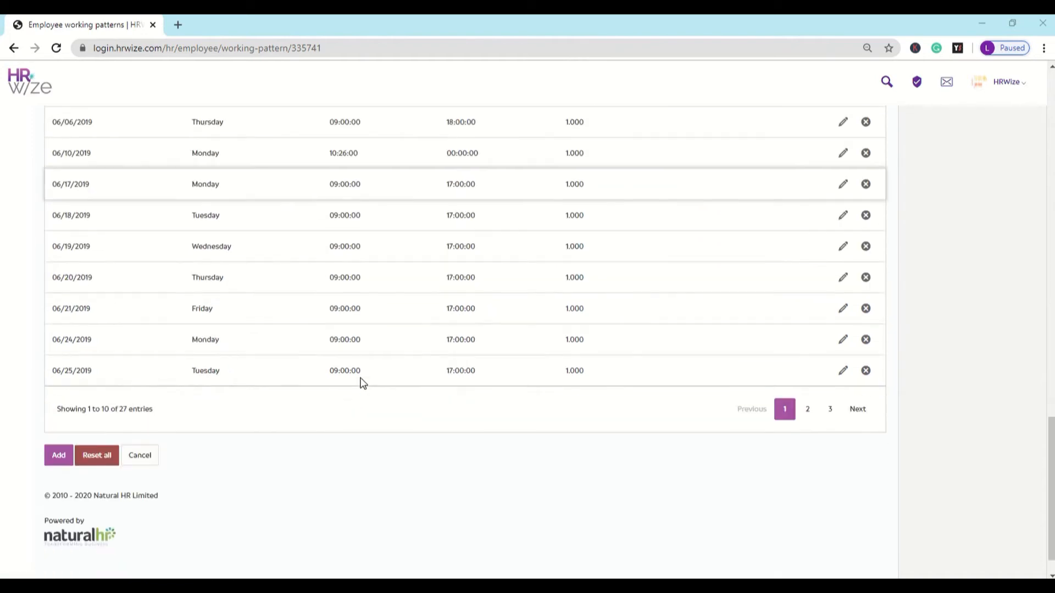
left_click(59, 455)
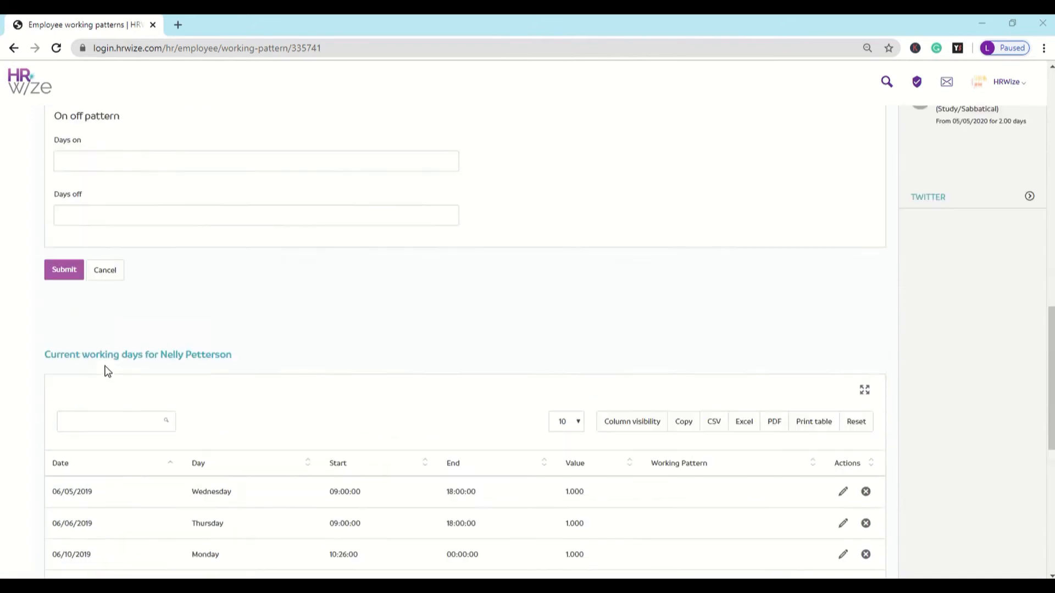
scroll(106, 371, "up", 10)
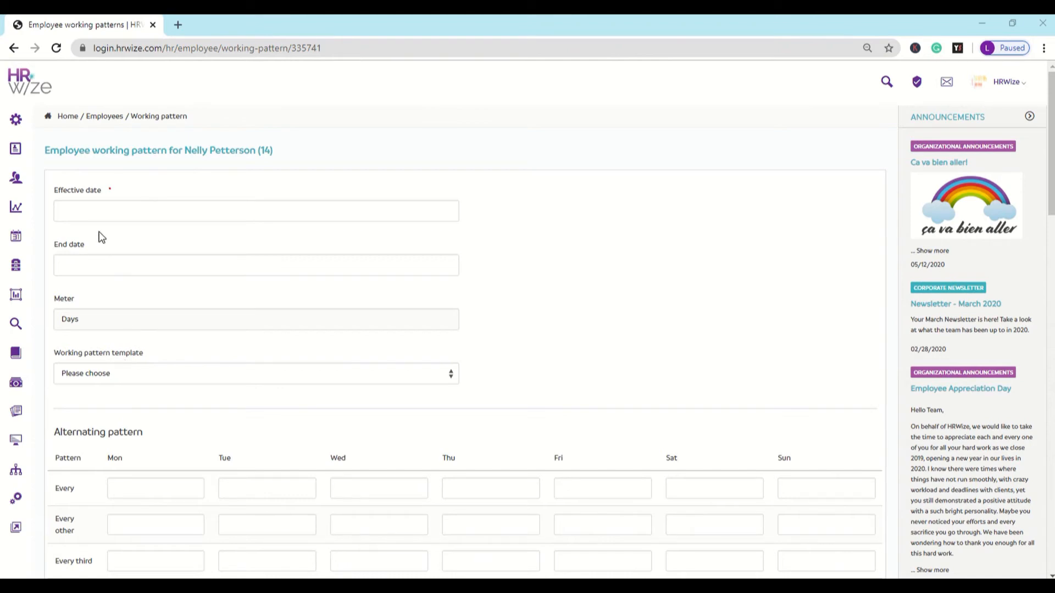
- Open the company's list of working patterns in the HR administration area
mouse_move(25, 128)
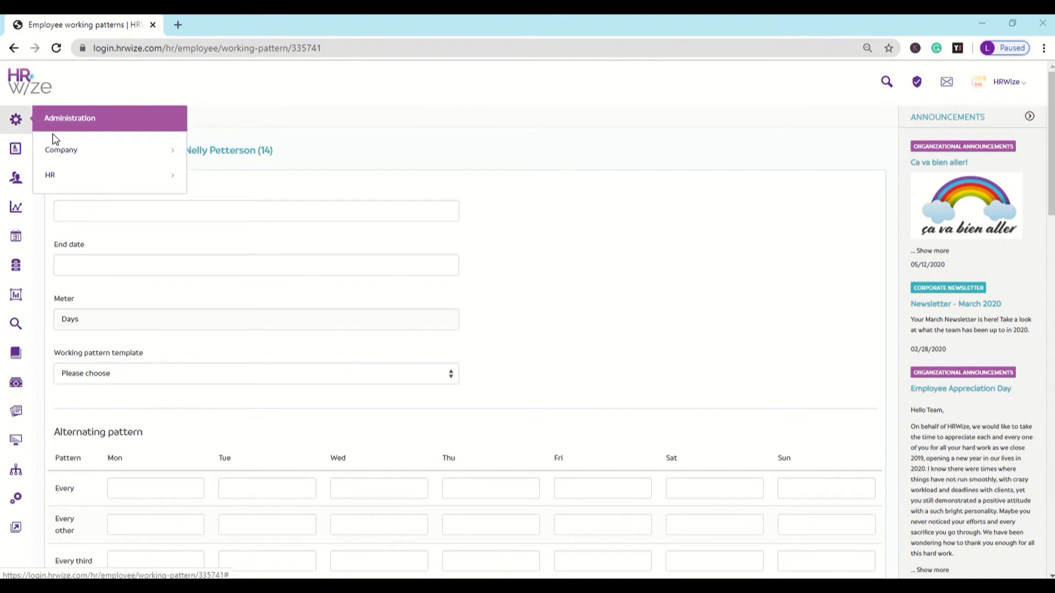
left_click(80, 176)
scroll(93, 221, "down", 3)
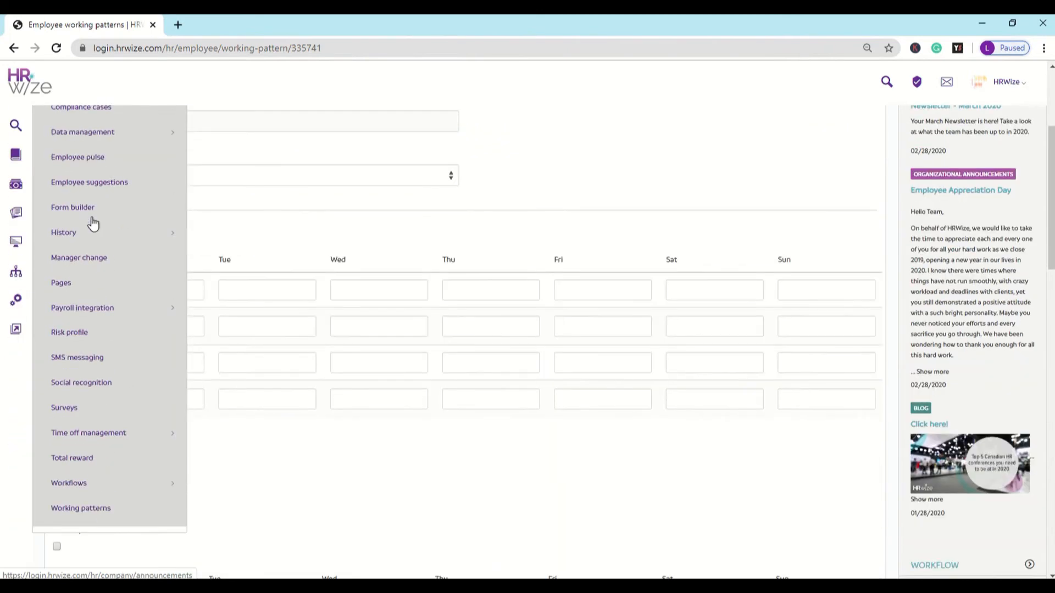
left_click(118, 507)
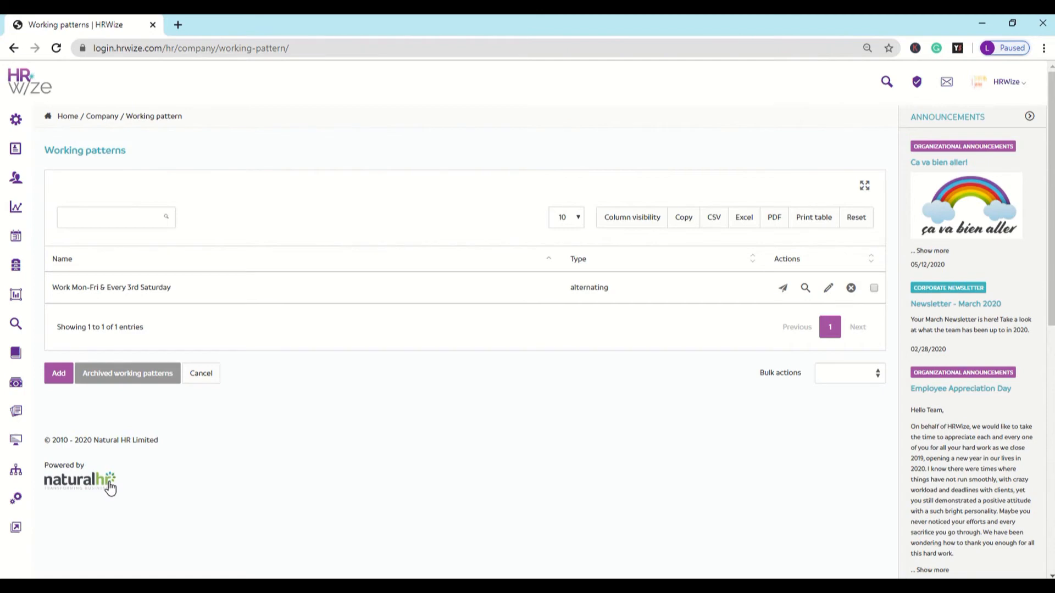
- Add a new working pattern named IT and make it start / end time based
left_click(60, 385)
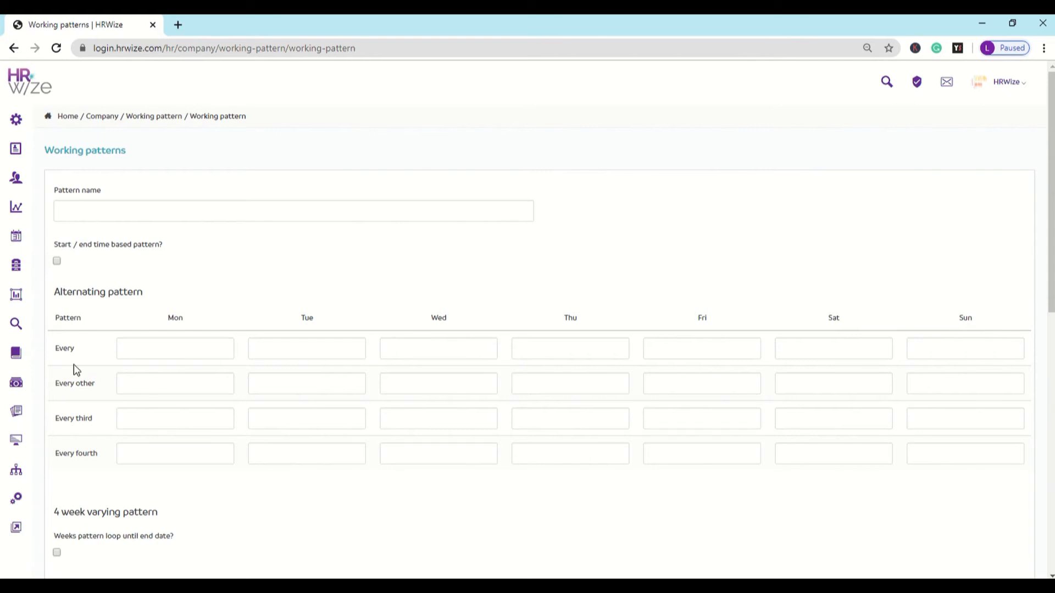
left_click(238, 209)
type("IT")
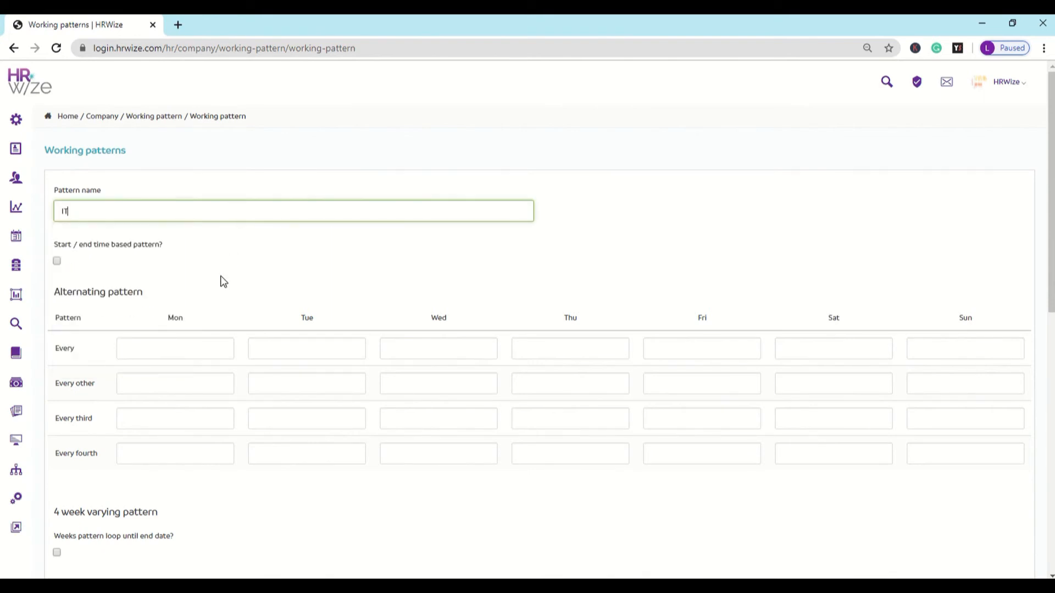
left_click(232, 263)
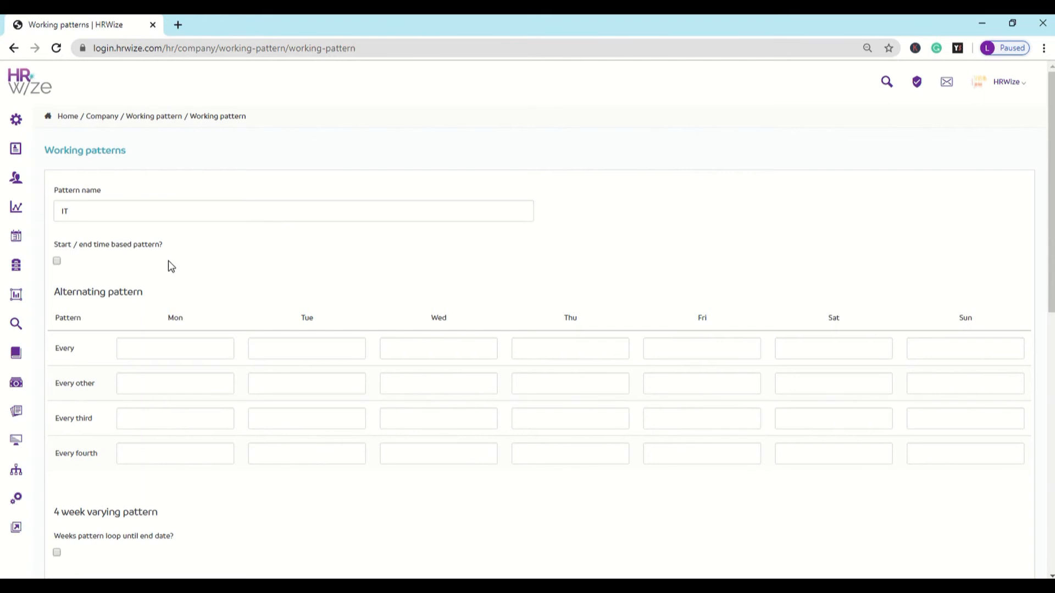
left_click(57, 261)
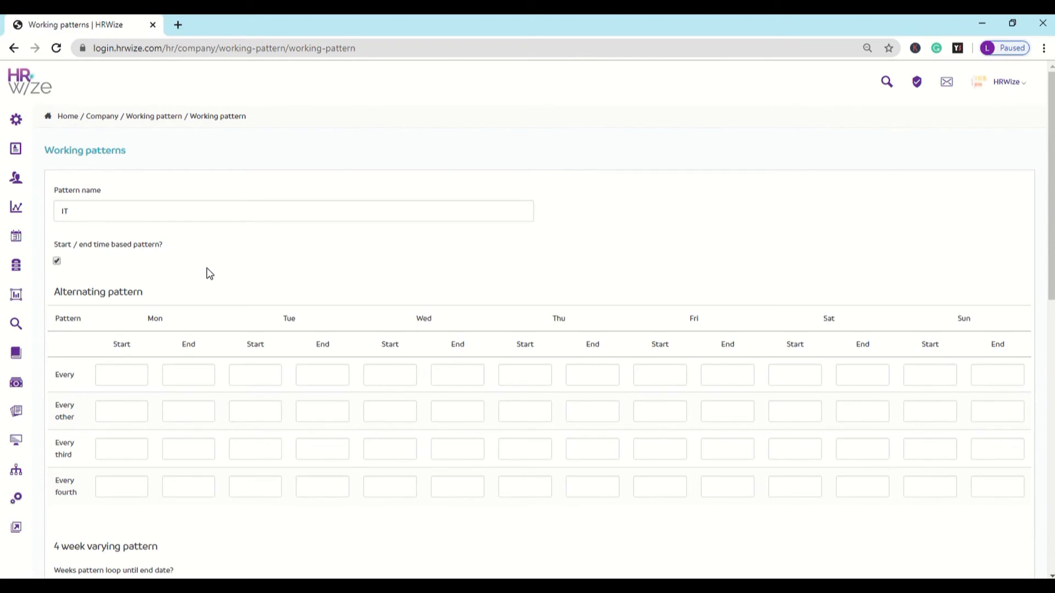
- Set the Every row of the alternating pattern to 0800–1600 for Monday and Tuesday
scroll(207, 268, "down", 6)
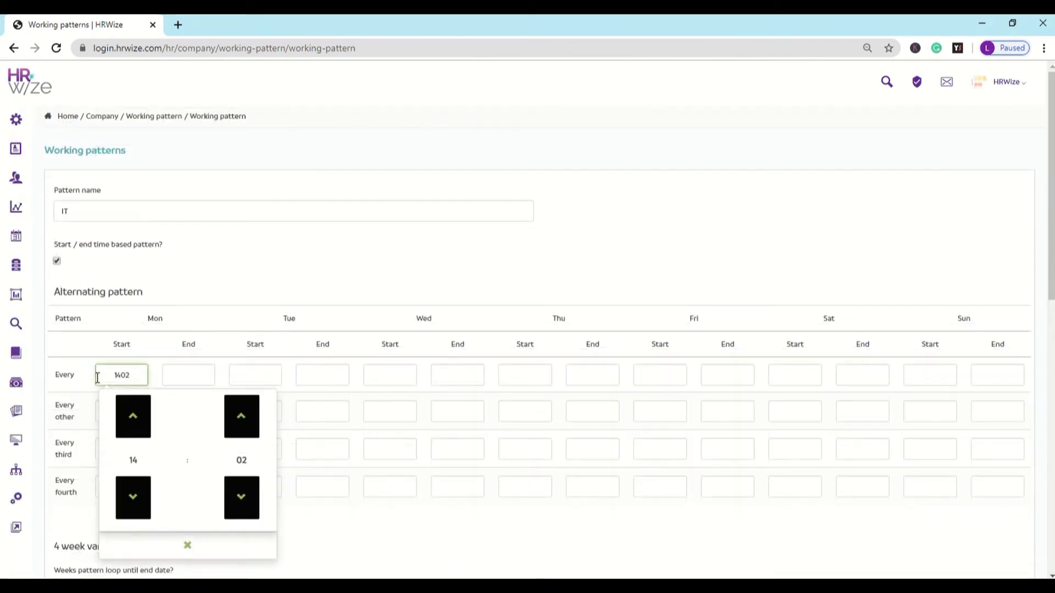
left_click(132, 457)
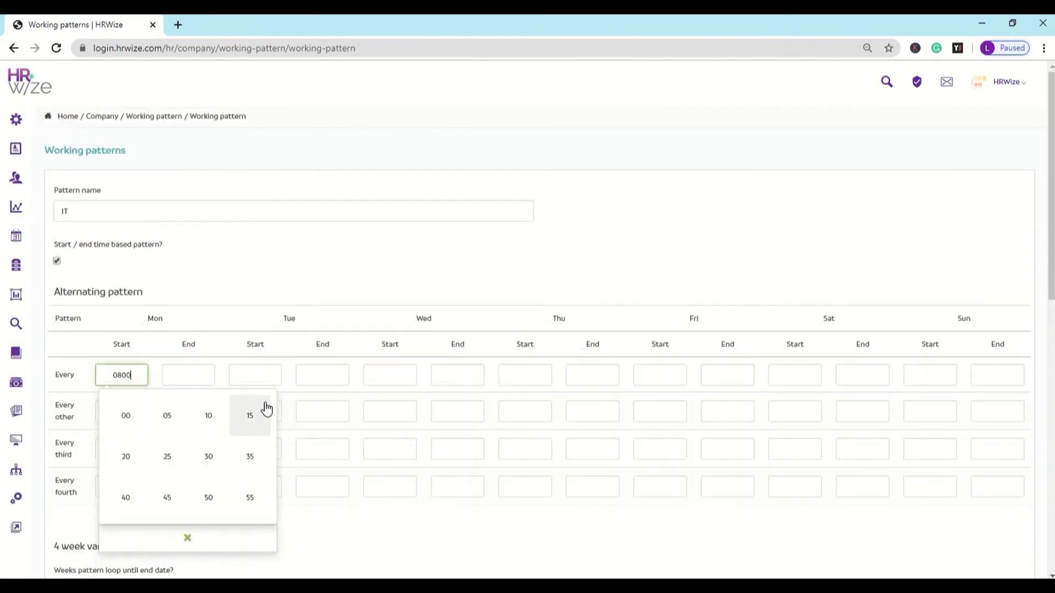
left_click(124, 497)
left_click(189, 375)
type("1600")
left_click(248, 375)
type("0800")
left_click(313, 374)
type("1600")
- Set the Every row to 0800–1700 for Wednesday, 0900–1800 for Thursday and 1000–1800 for Friday
left_click(385, 375)
type("0800")
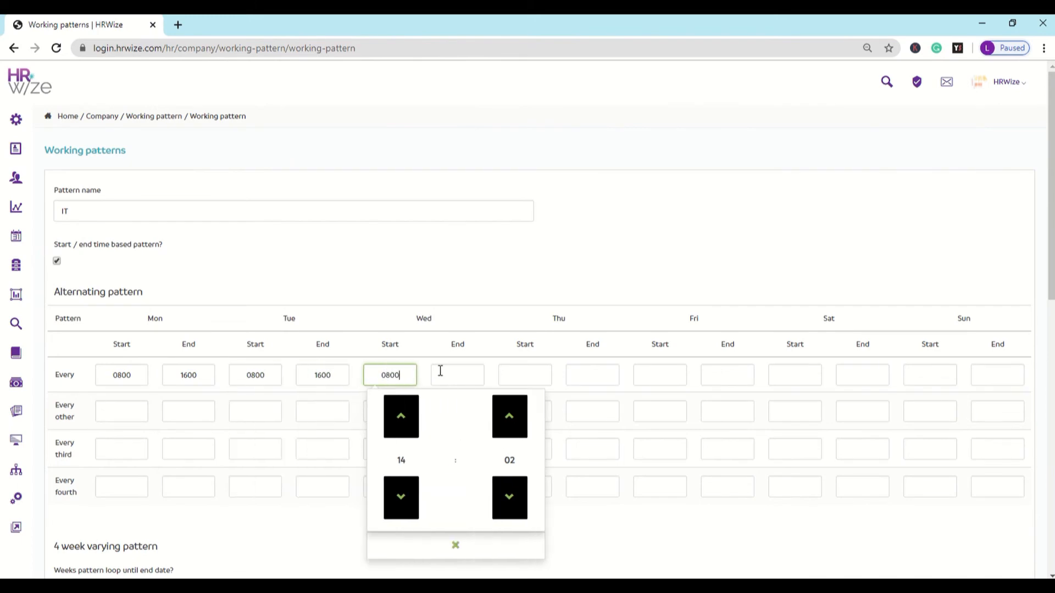
left_click(450, 374)
type("1700")
left_click(527, 375)
type("0800")
left_click(594, 374)
type("1800")
left_click(657, 374)
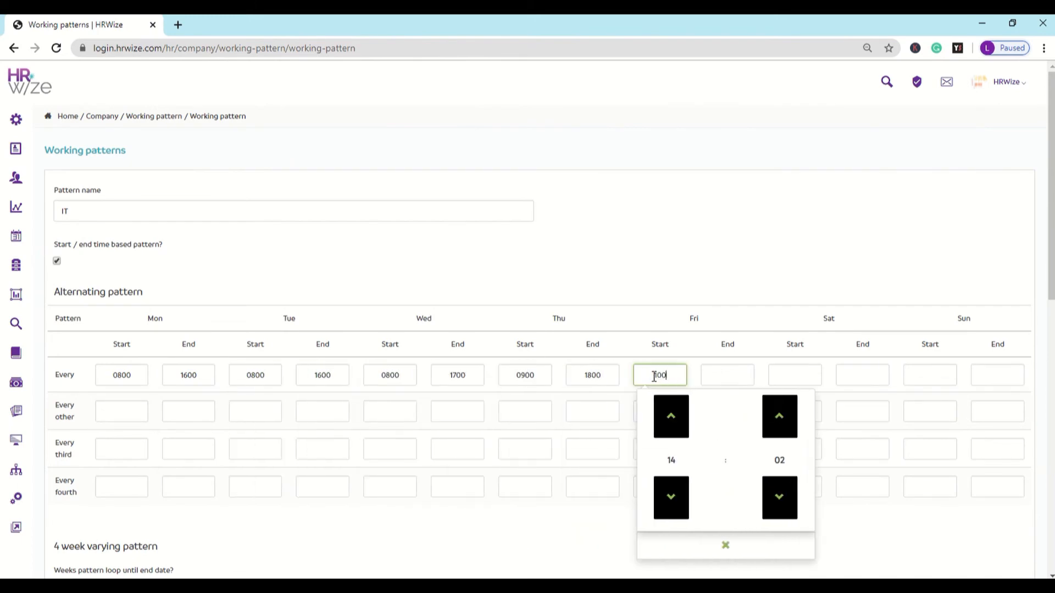
type("1000")
left_click(709, 374)
type("1800")
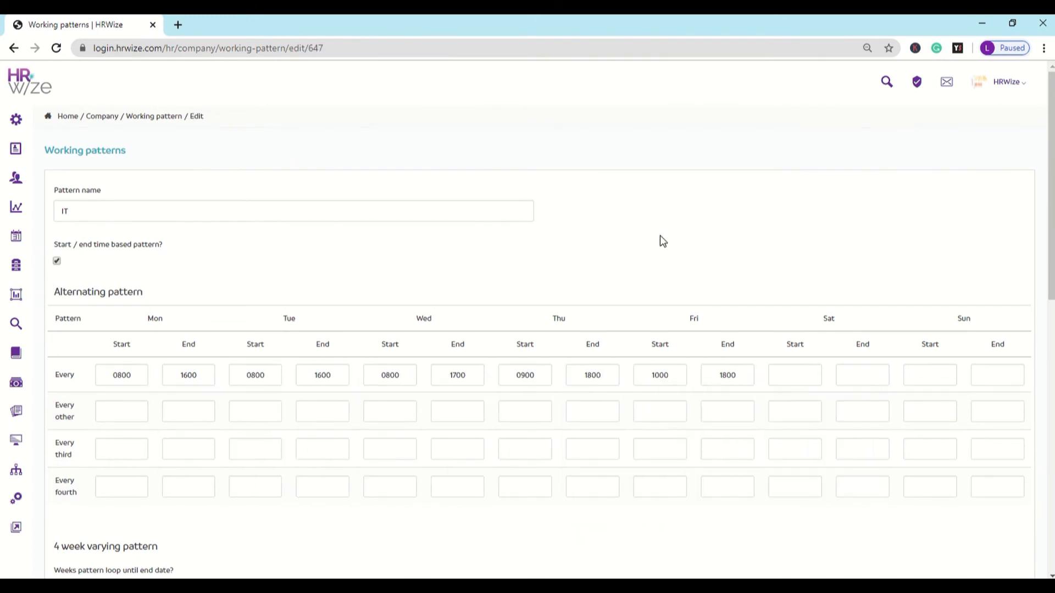
- Submit the IT working pattern and return to the list of working patterns
scroll(661, 238, "down", 10)
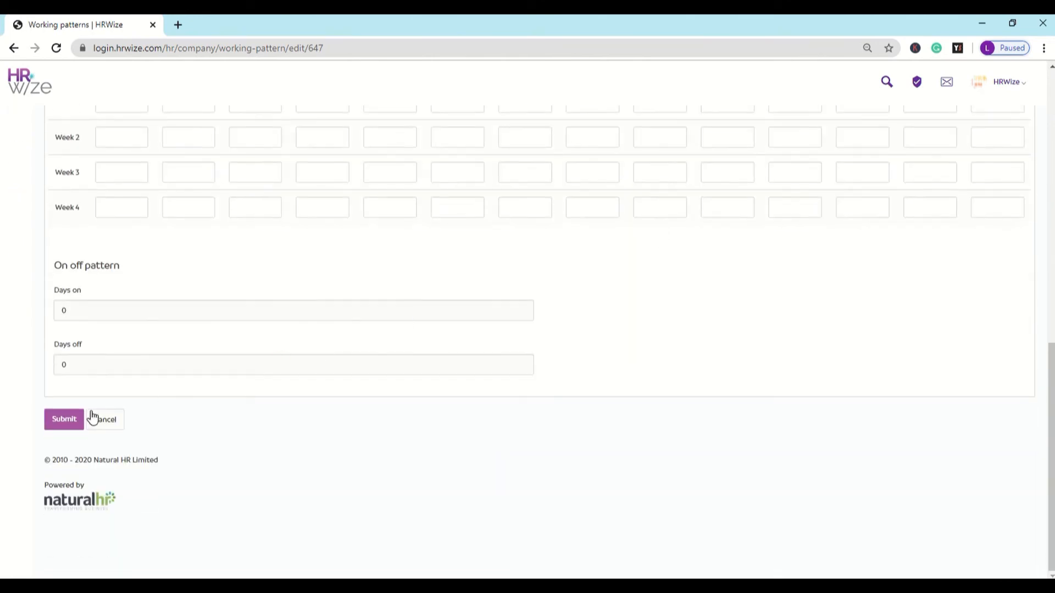
left_click(65, 419)
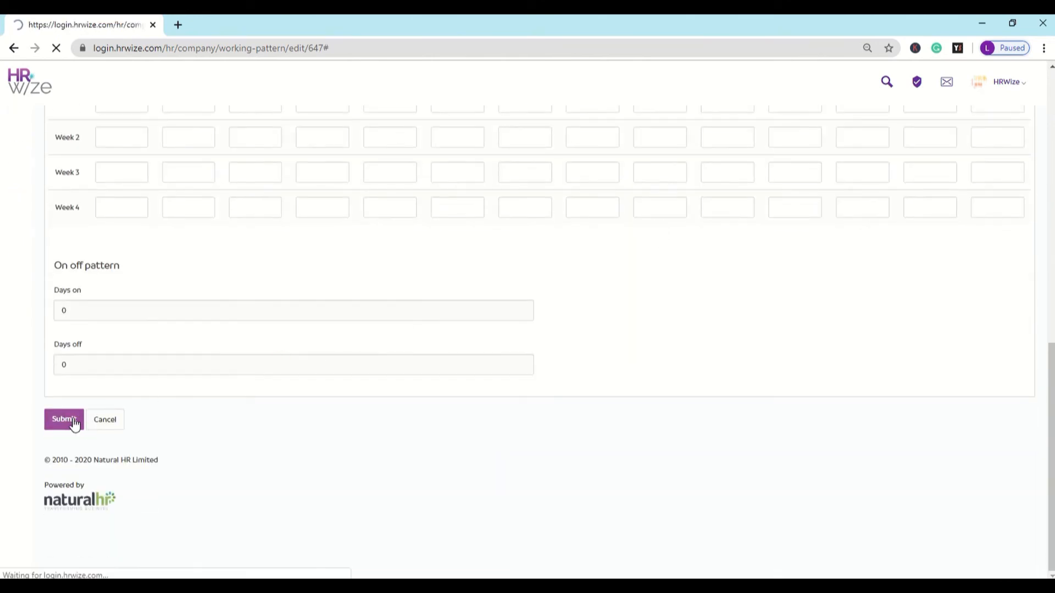
scroll(120, 420, "down", 10)
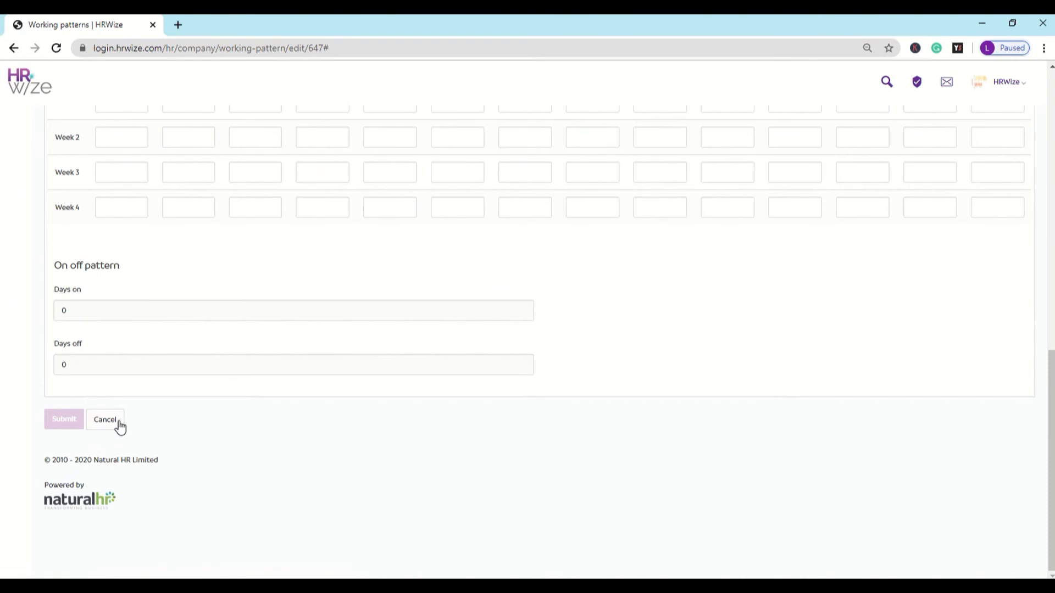
left_click(113, 423)
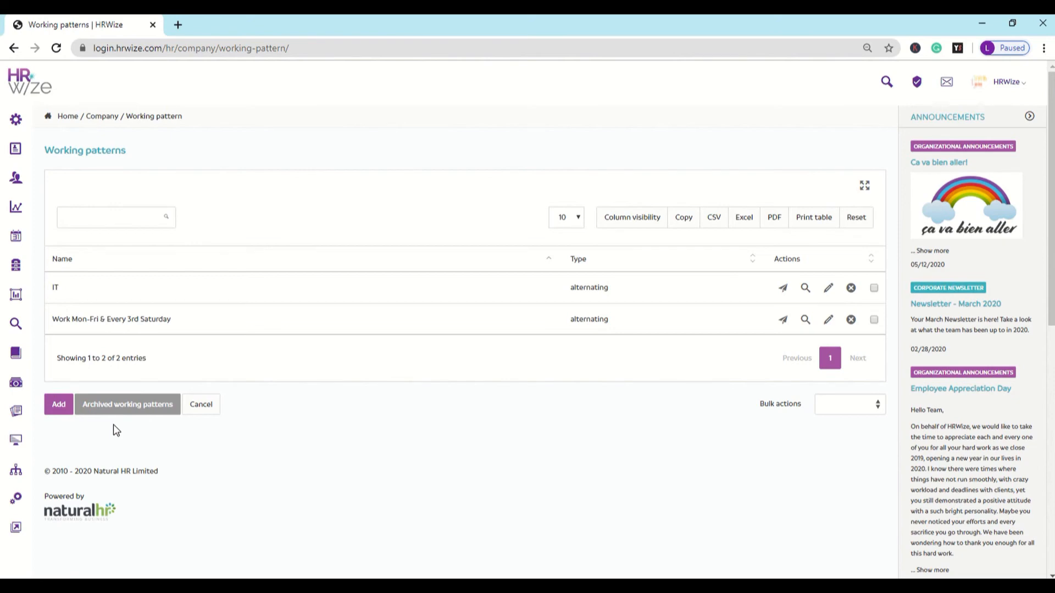
- Open the working pattern form from the IT Director's employee file
mouse_move(29, 181)
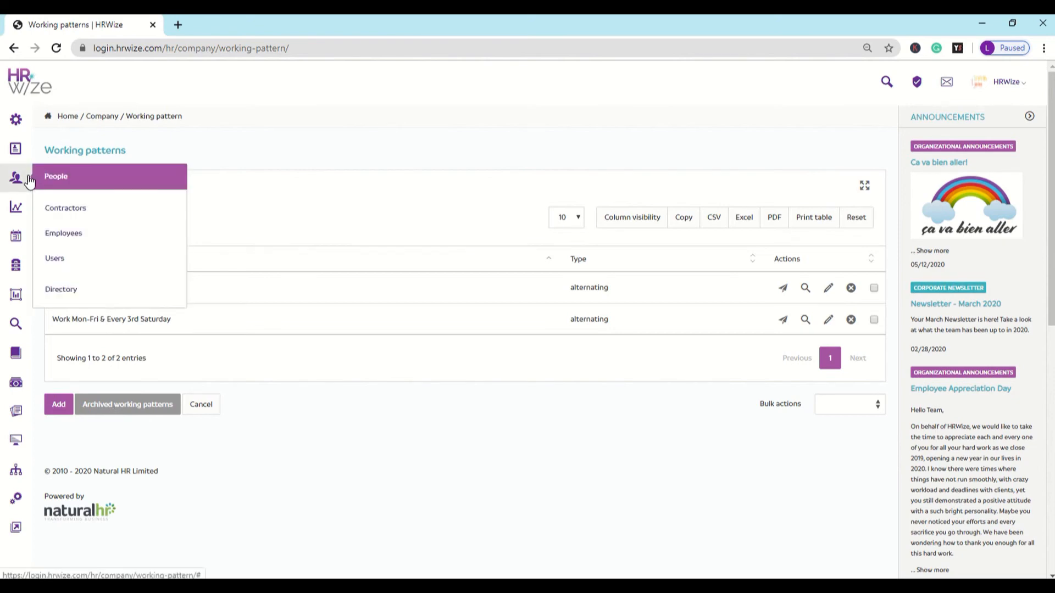
left_click(87, 240)
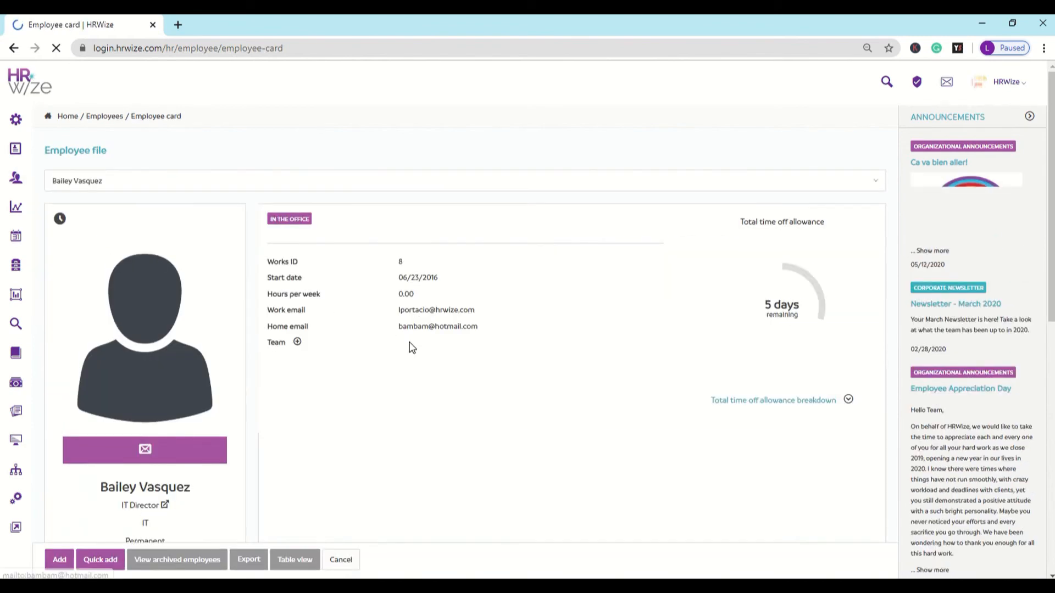
scroll(407, 346, "down", 8)
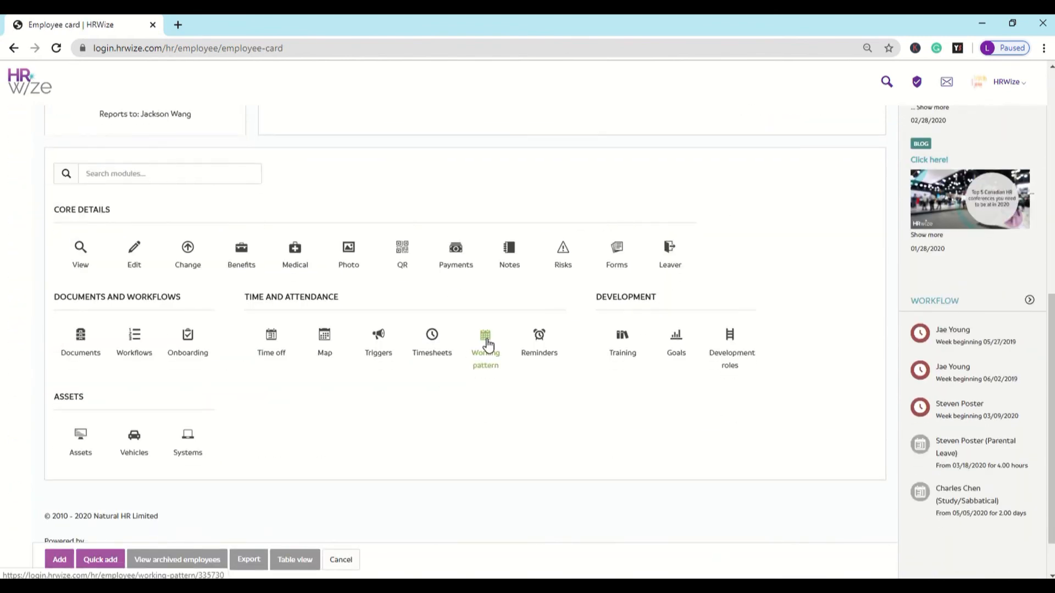
left_click(486, 340)
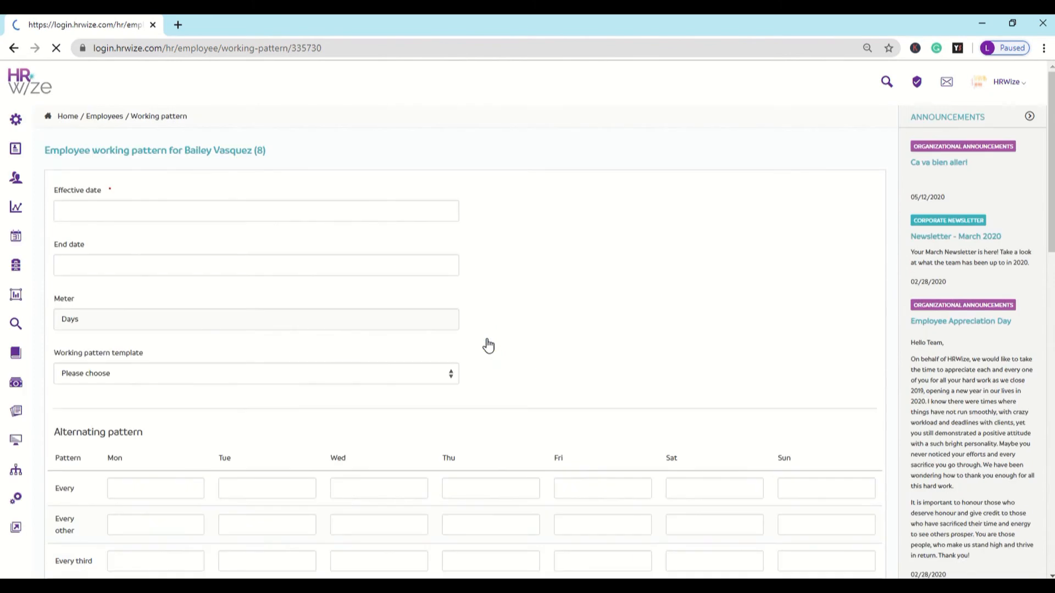
- Set the employee working pattern's effective date to 06/01/2020 and its end date to 06/05/2020
left_click(372, 215)
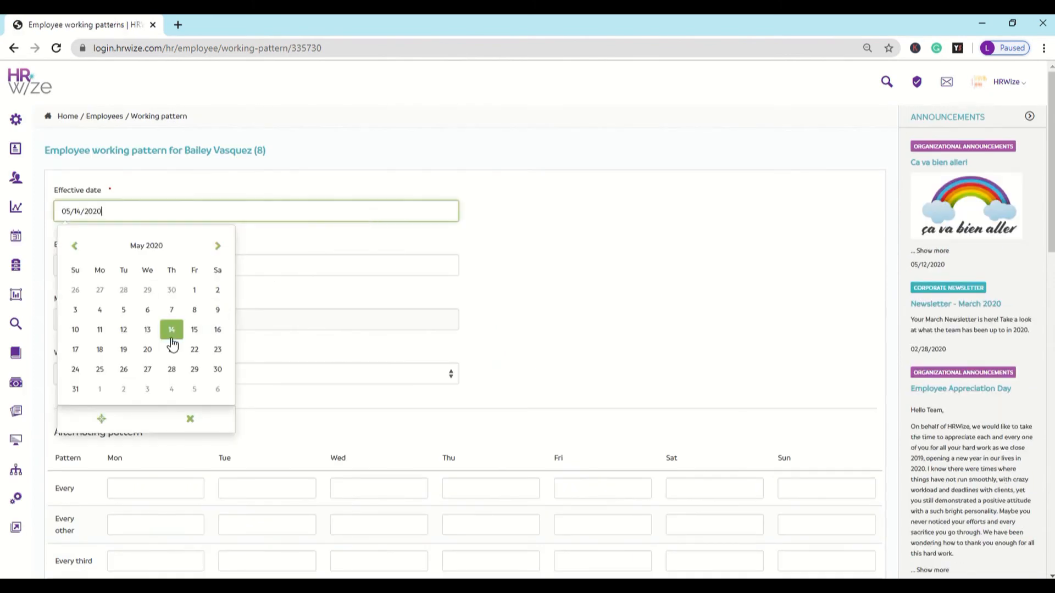
left_click(98, 392)
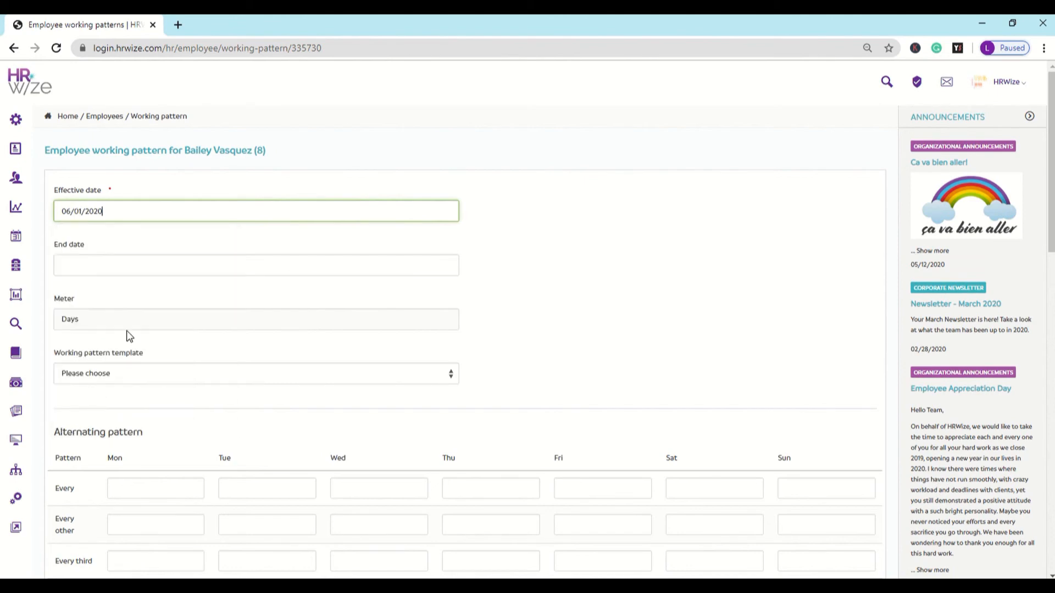
left_click(200, 261)
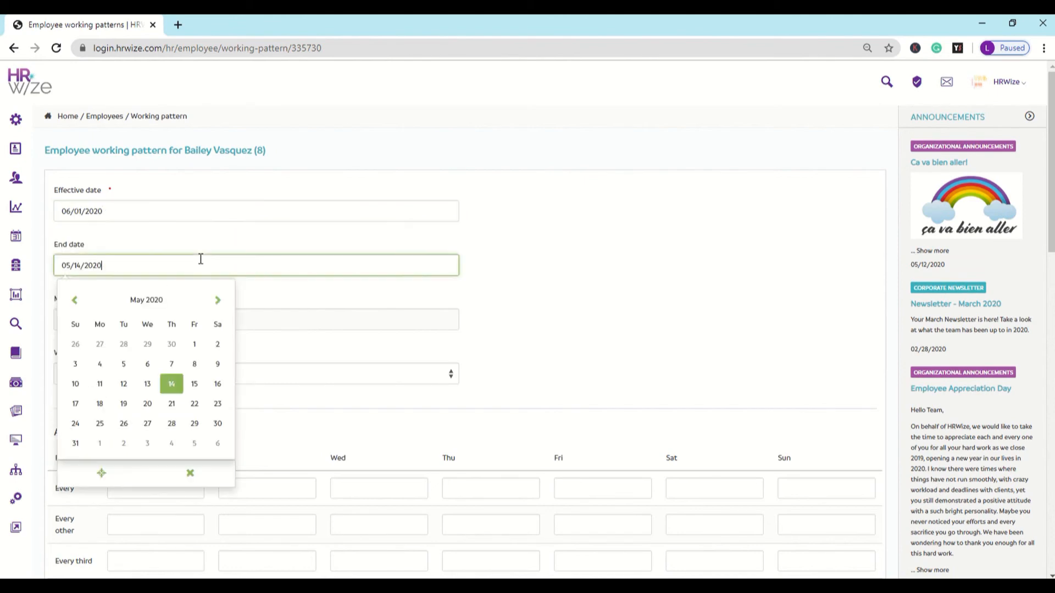
left_click(195, 444)
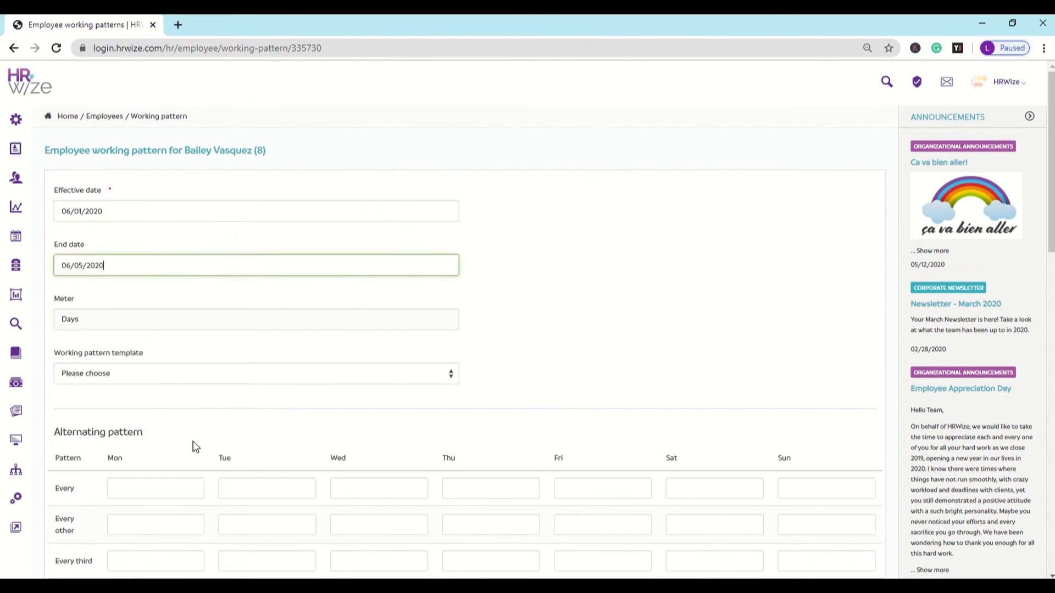
- Choose IT as the employee's working pattern template and leave the form without submitting it
left_click(255, 373)
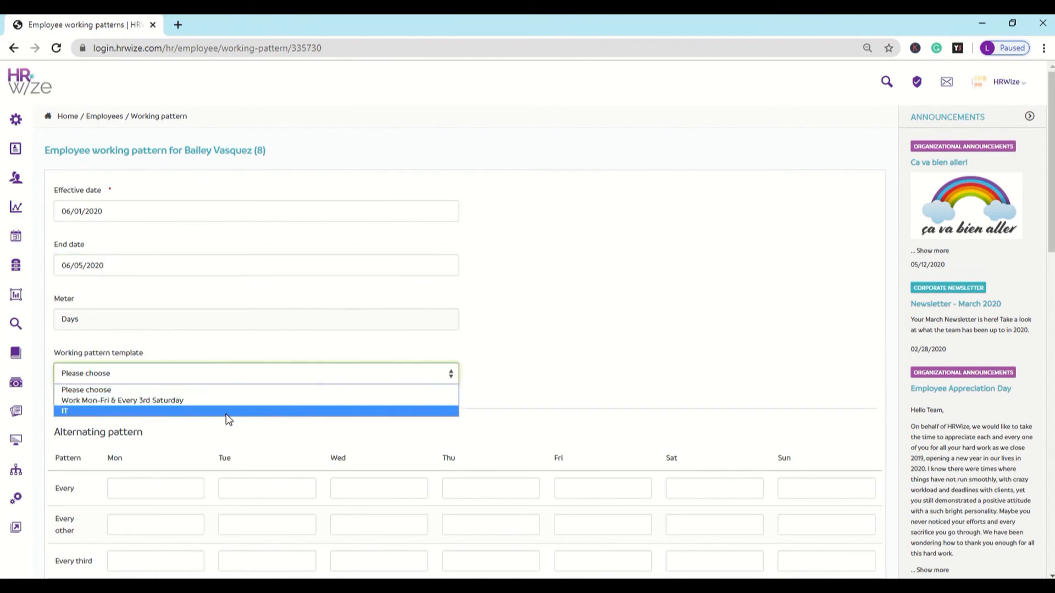
left_click(226, 413)
scroll(231, 416, "down", 15)
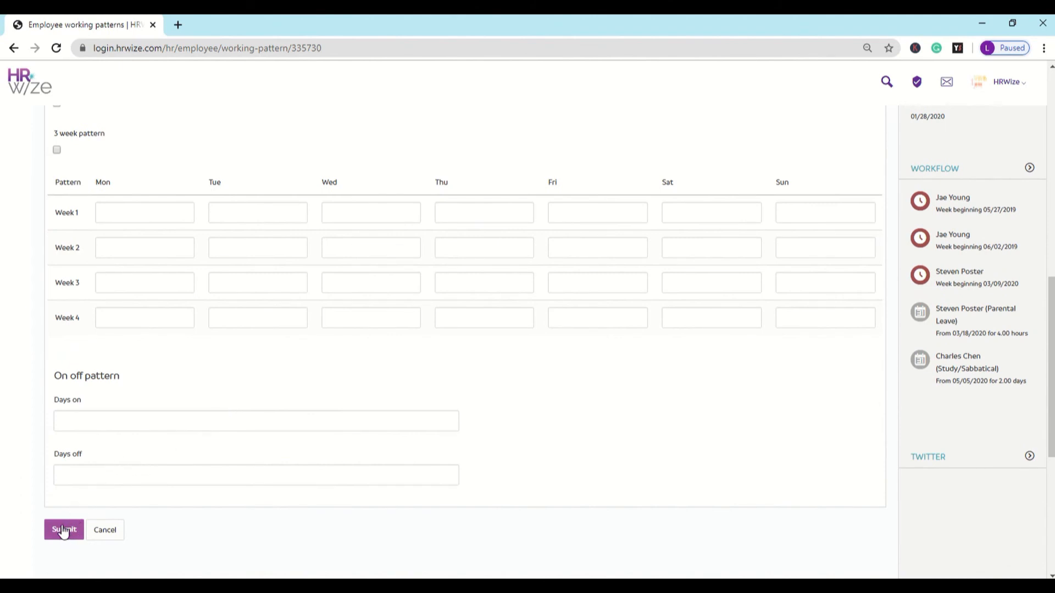
left_click(112, 534)
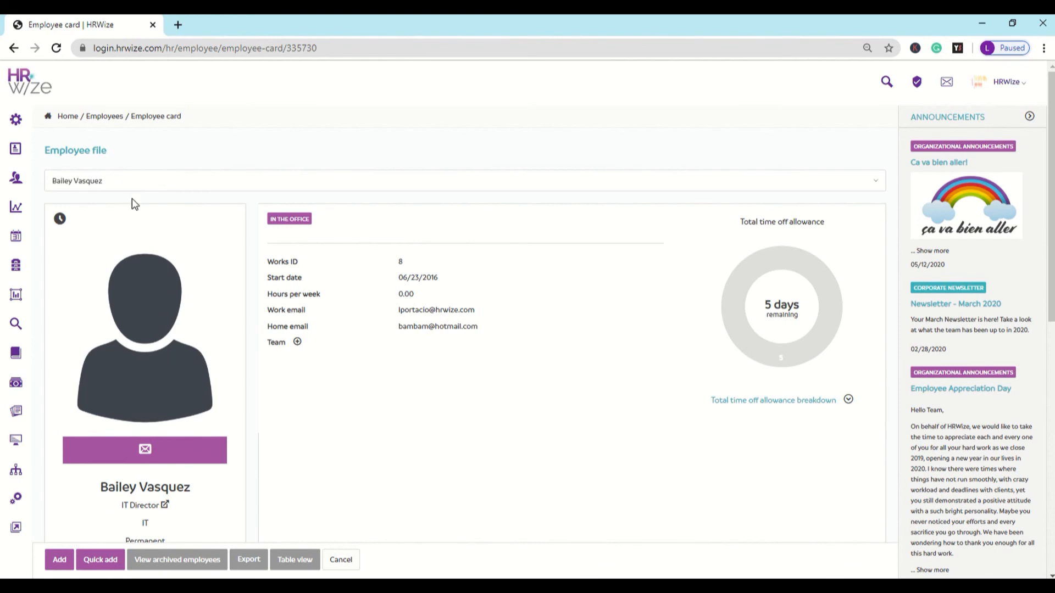
- Return to the company's working patterns list and start publishing the IT pattern, confirming the action
mouse_move(22, 124)
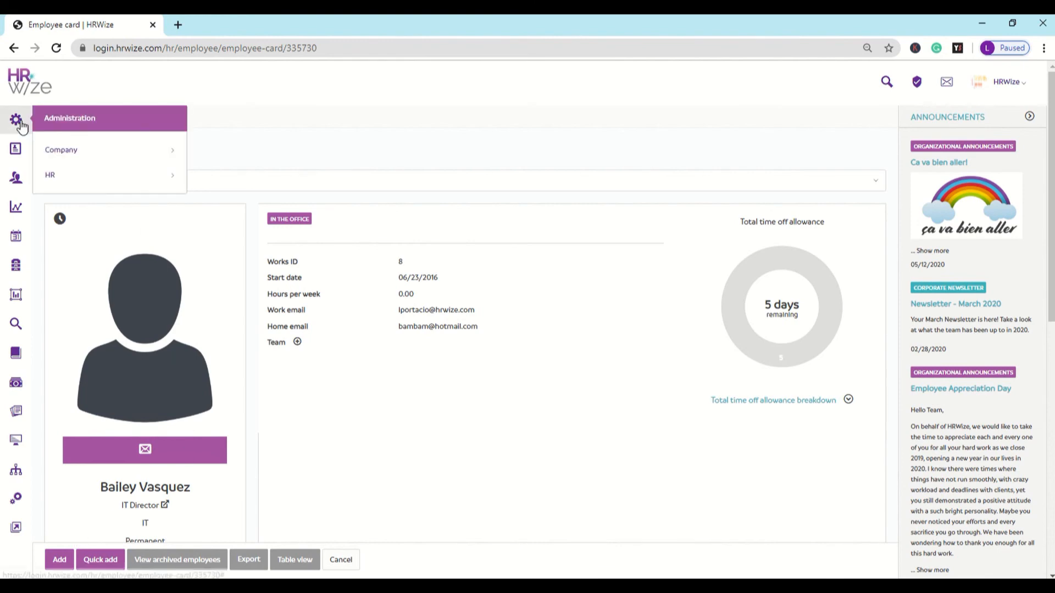
left_click(81, 177)
scroll(106, 230, "down", 5)
left_click(136, 446)
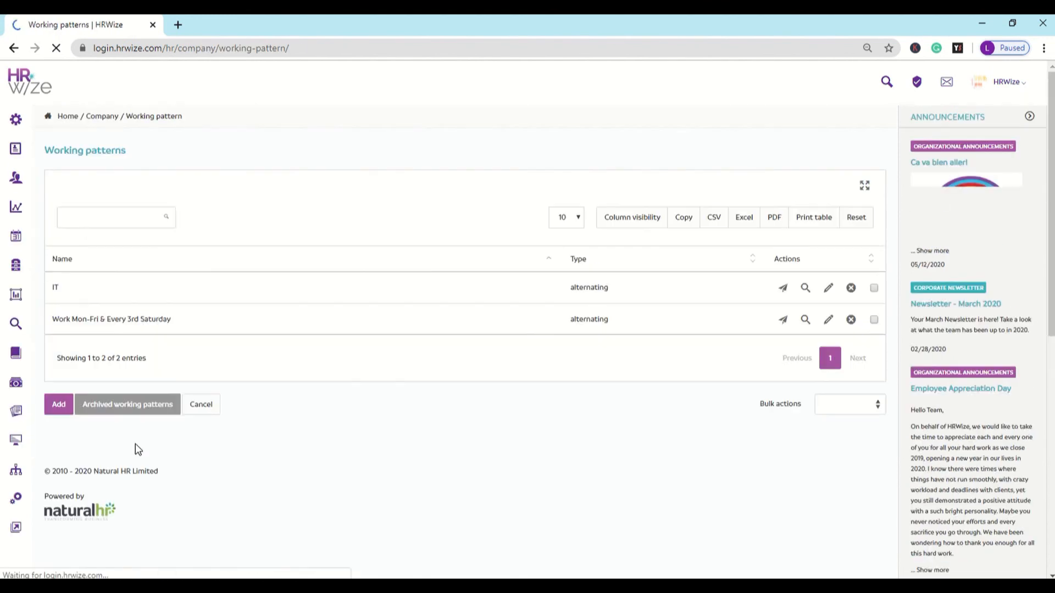
left_click(781, 291)
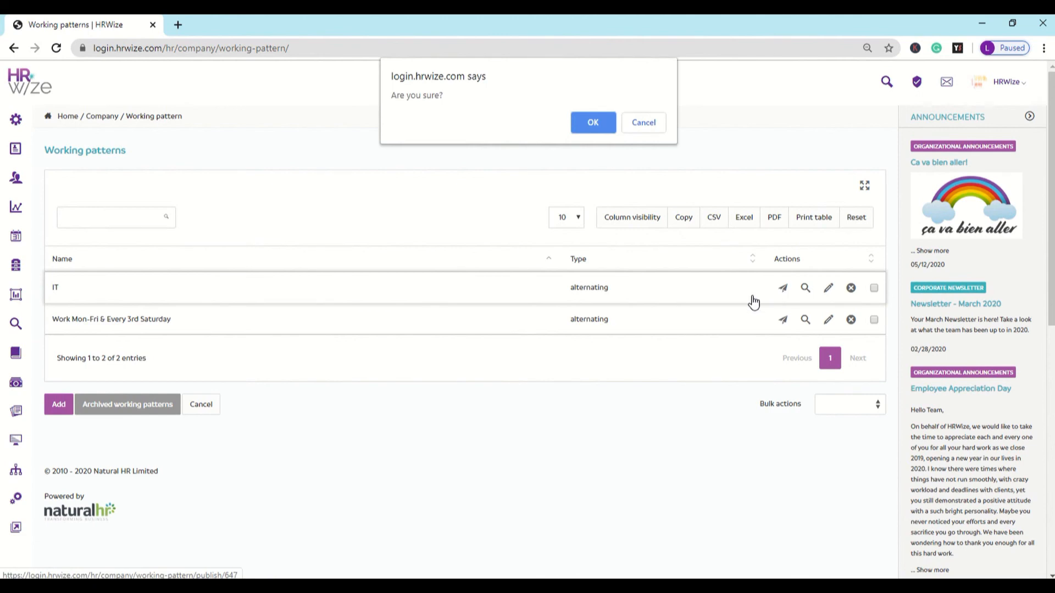
left_click(594, 120)
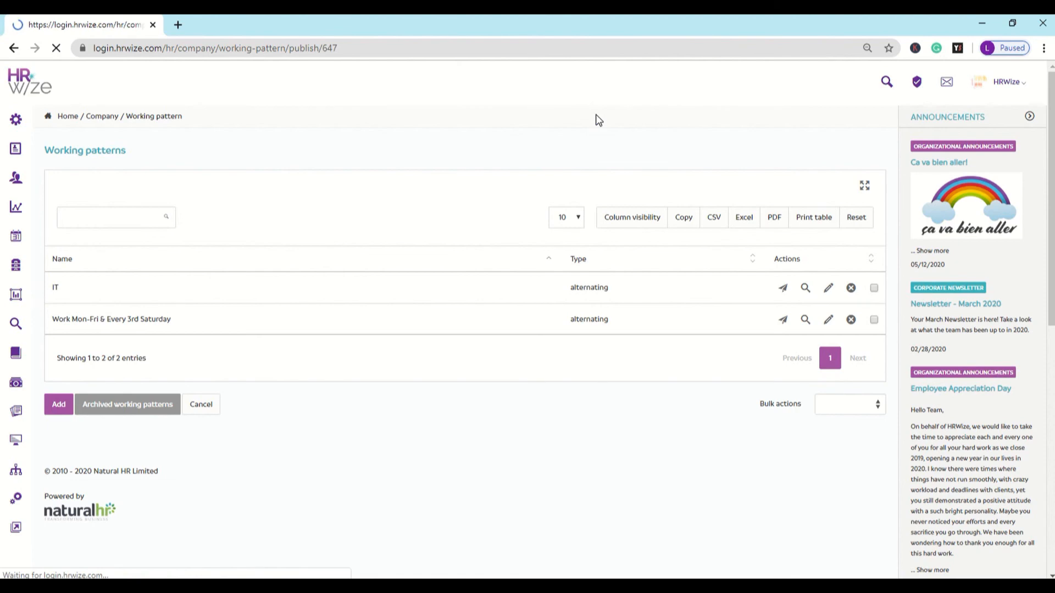
- Set the publishing selection method to Employees and the effective date to 05/25/2020
left_click(354, 216)
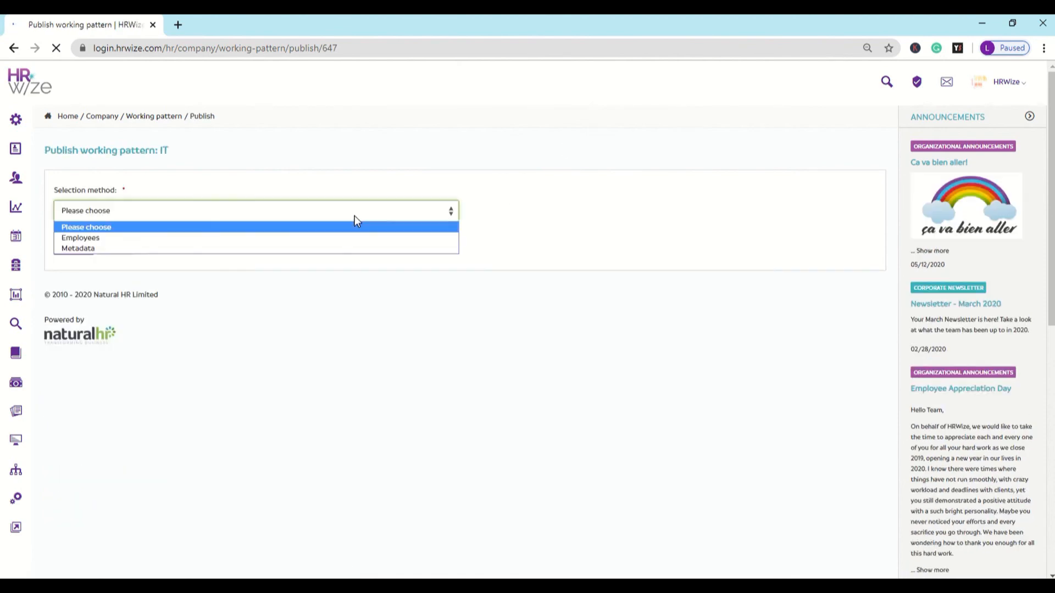
left_click(321, 238)
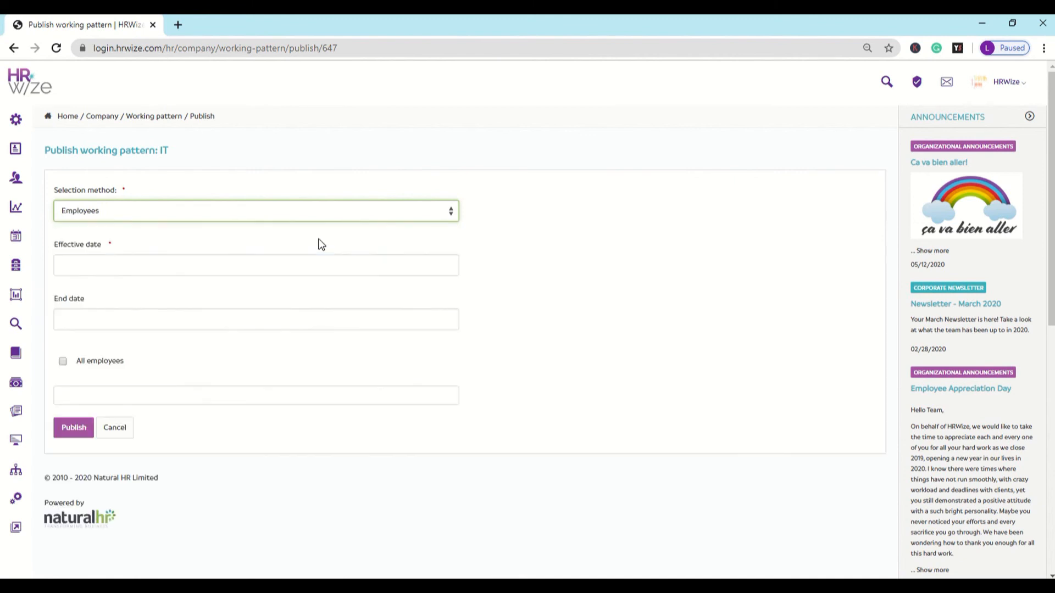
left_click(301, 257)
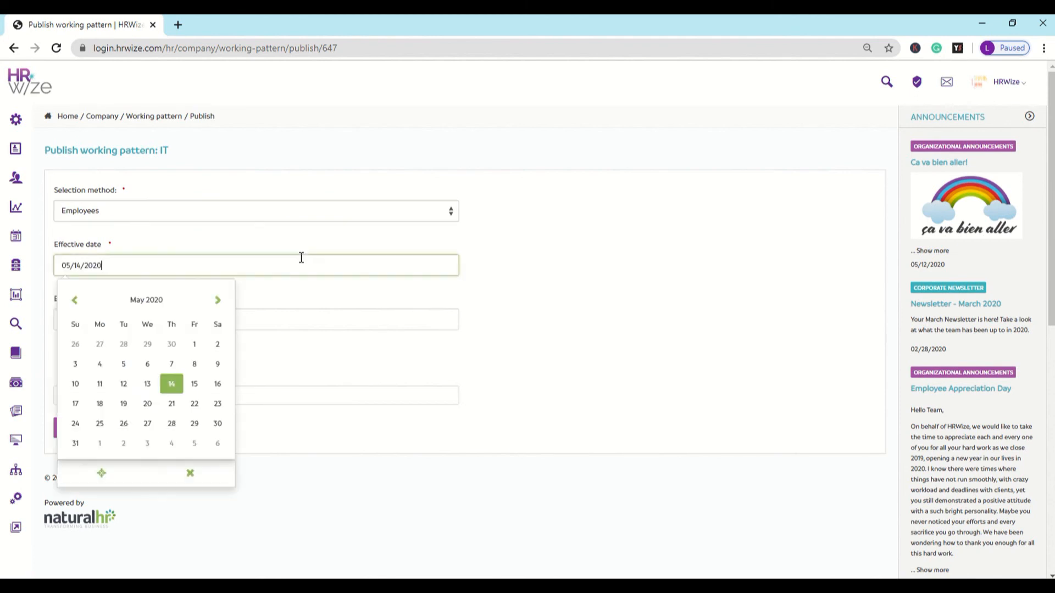
left_click(100, 423)
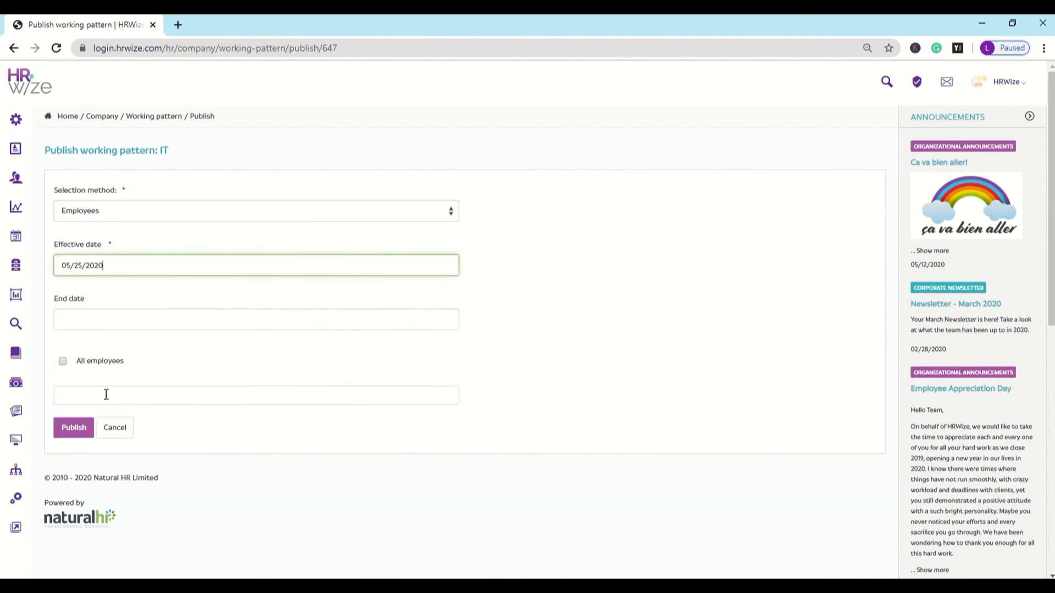
- Set the end date for publishing the IT working pattern to 05/29/2020
left_click(156, 323)
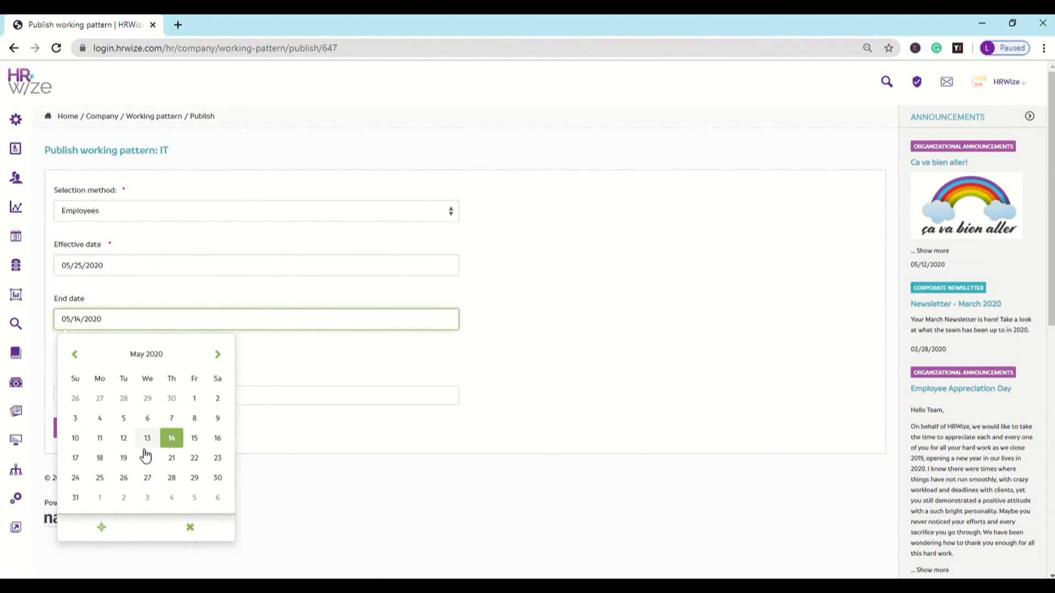
left_click(195, 478)
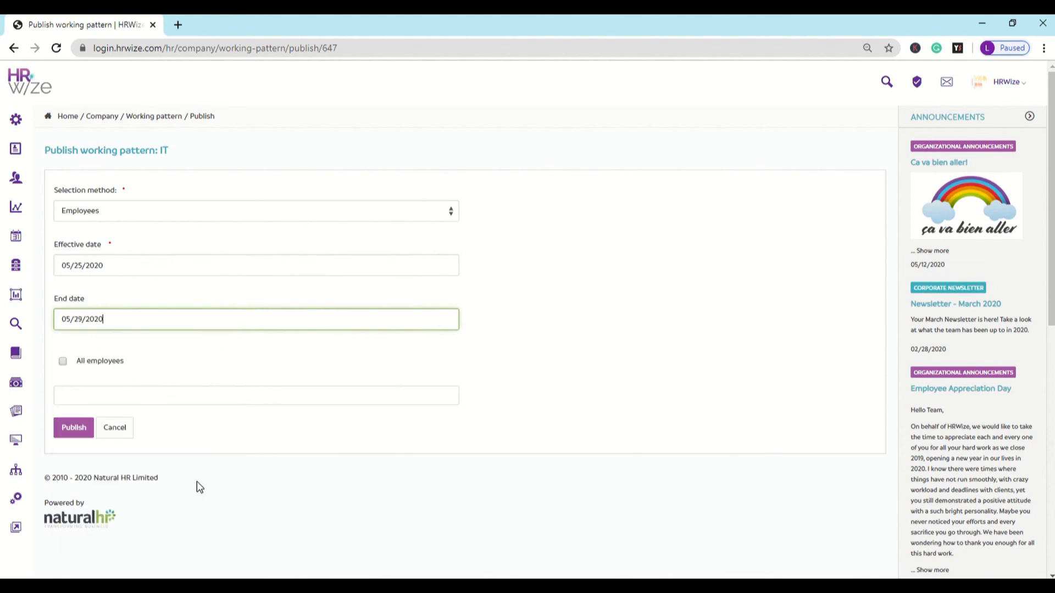
- Select three individual employees as recipients, publish the IT working pattern to them and return to the working patterns list
left_click(184, 405)
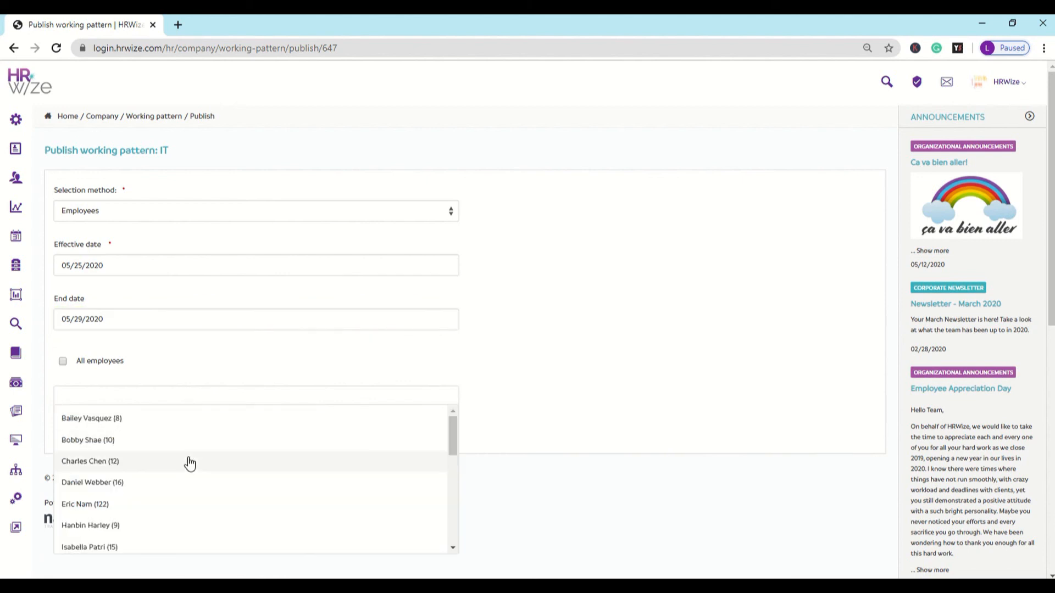
scroll(172, 514, "down", 1)
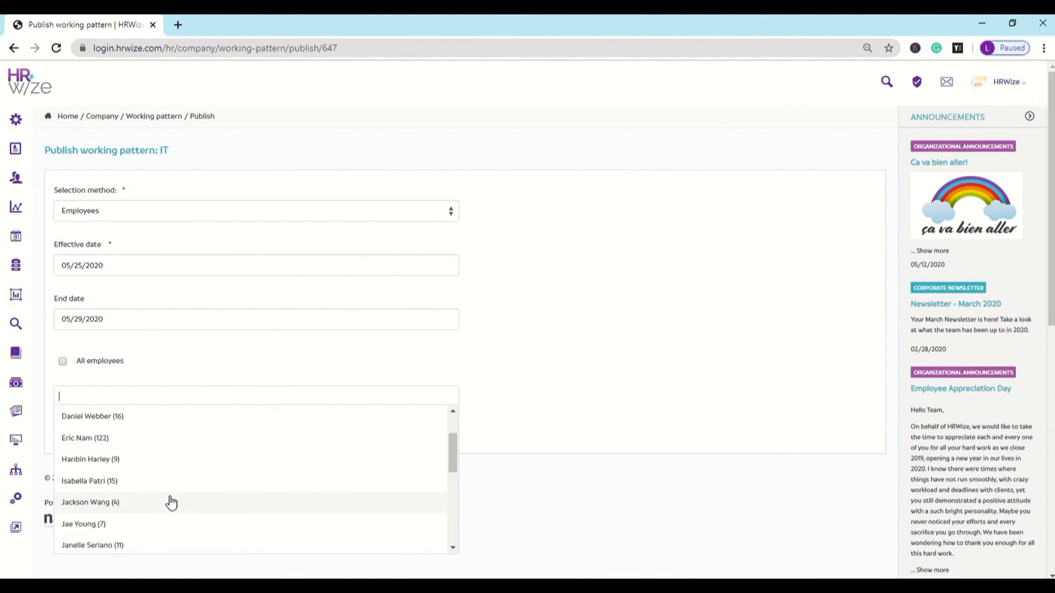
left_click(170, 486)
left_click(180, 397)
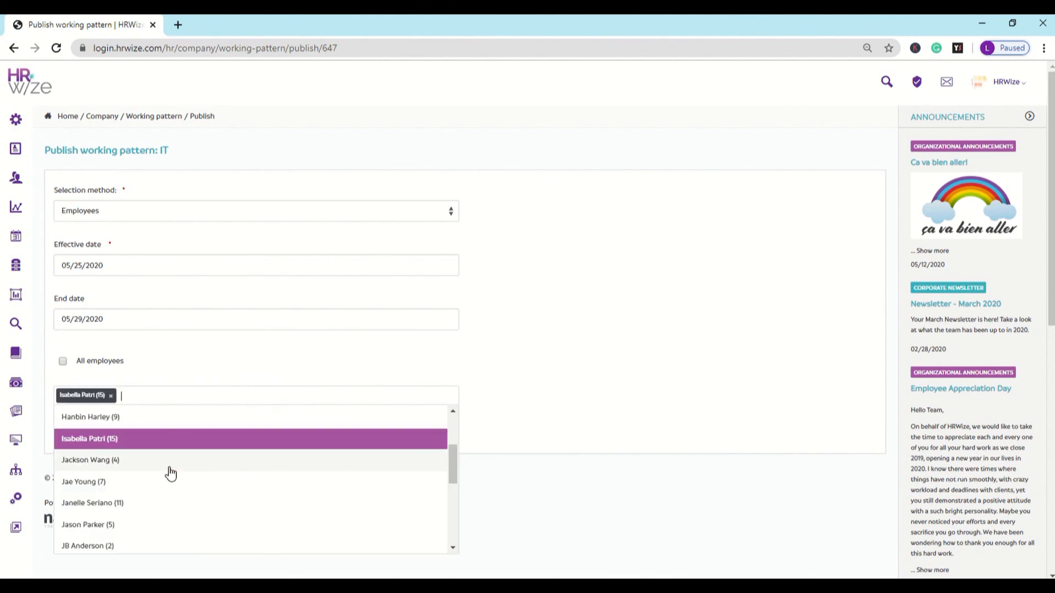
scroll(168, 471, "down", 5)
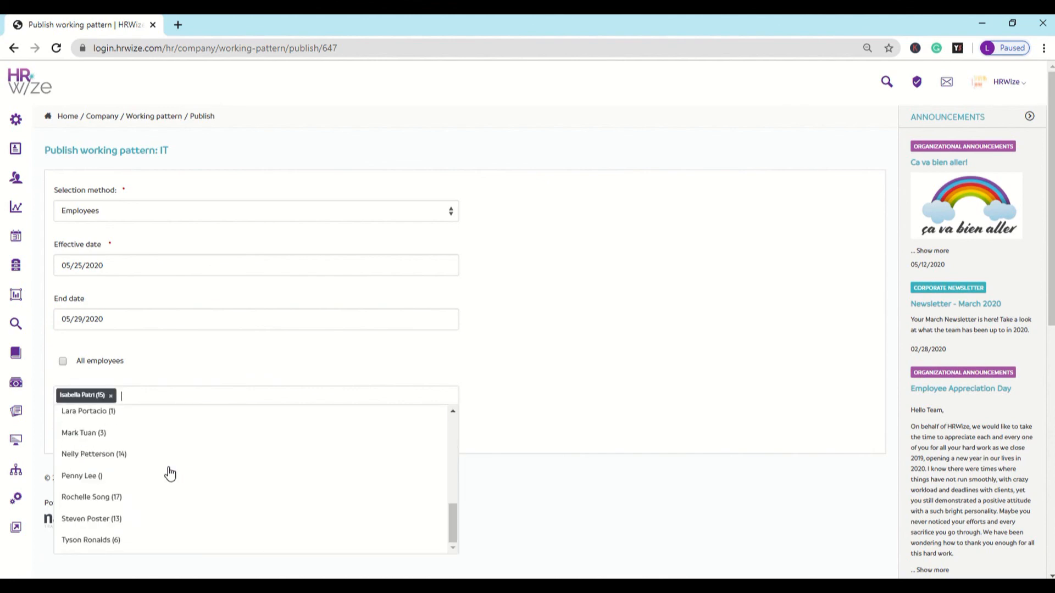
left_click(140, 540)
left_click(222, 403)
scroll(215, 492, "down", 5)
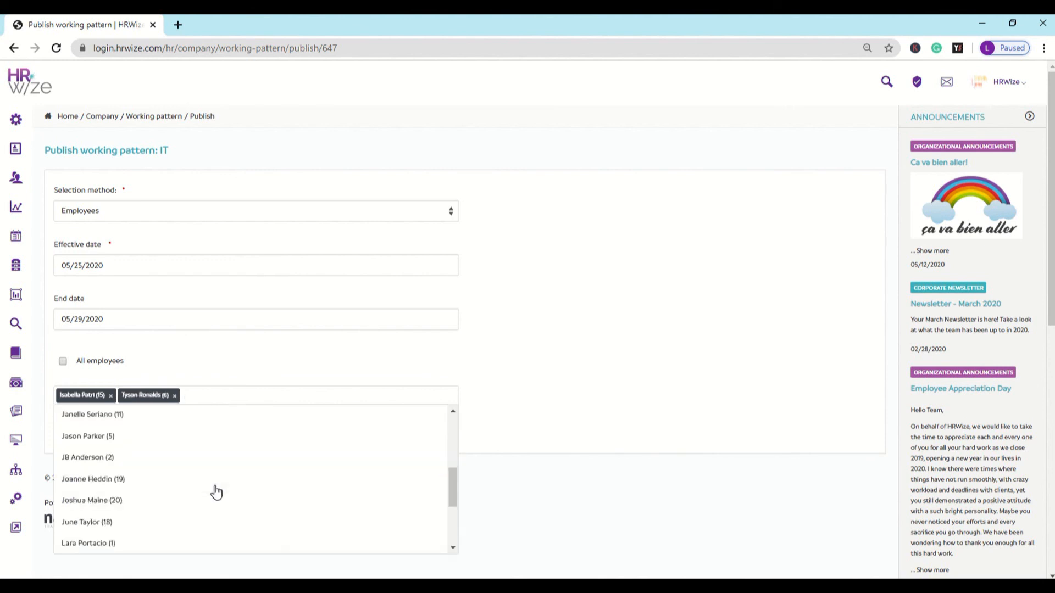
left_click(188, 521)
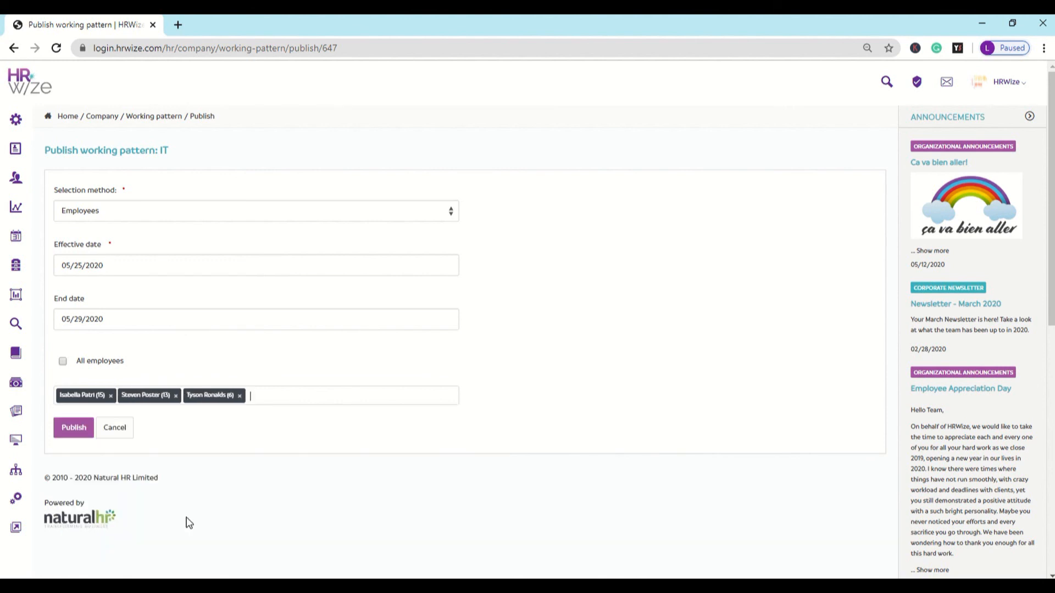
left_click(85, 427)
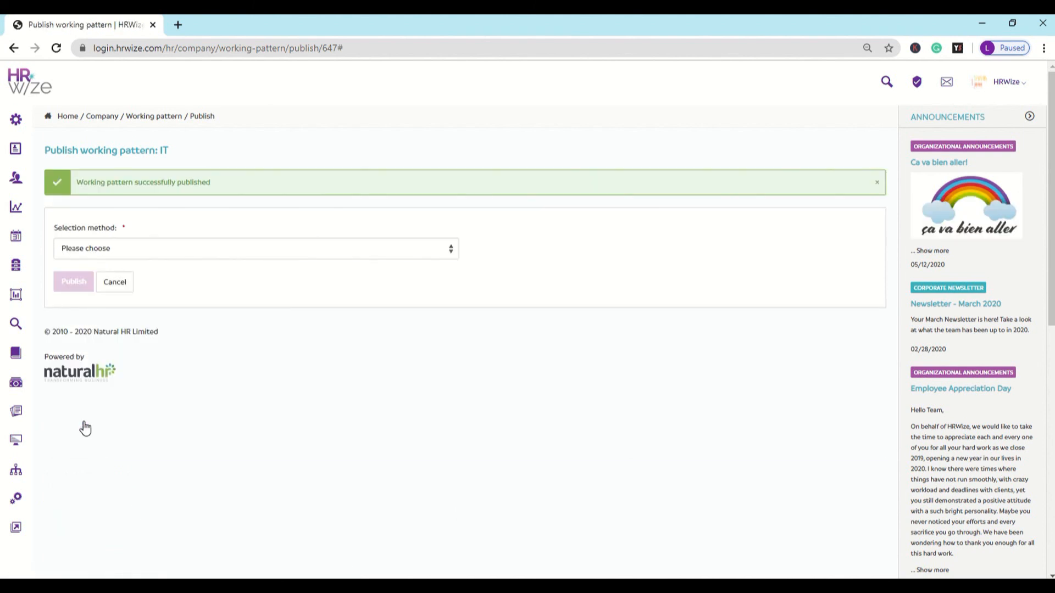
left_click(115, 283)
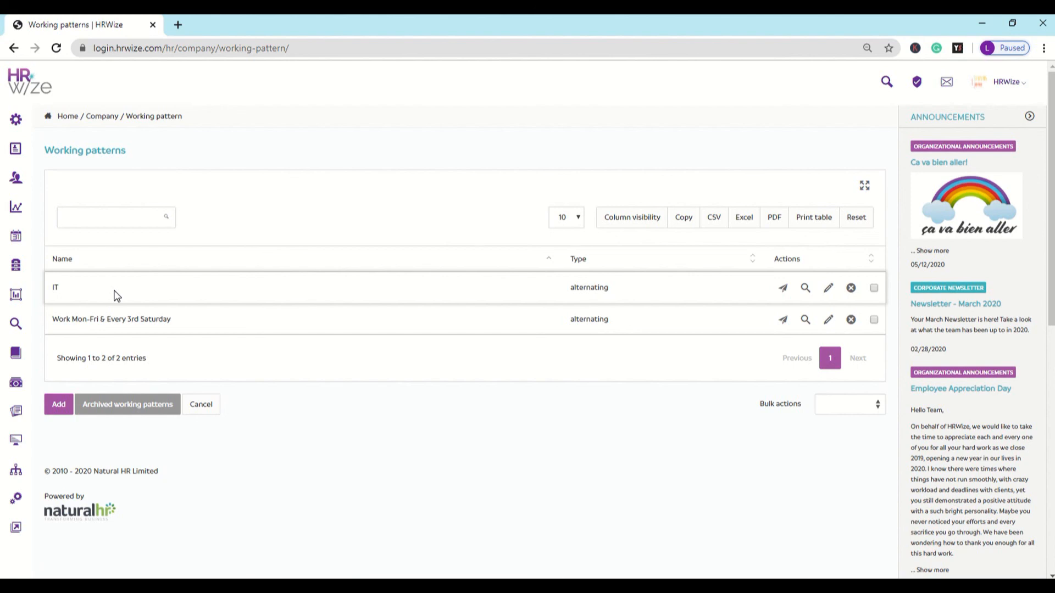
- Find and open the employee file of one of the employees who received the published IT pattern
mouse_move(16, 177)
left_click(92, 236)
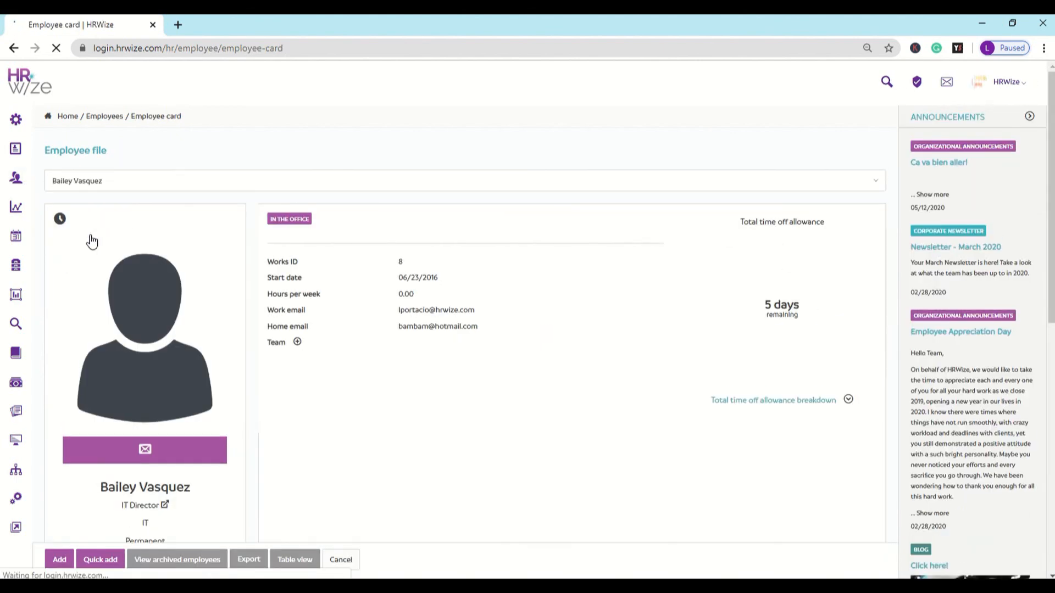
left_click(127, 192)
type("ste")
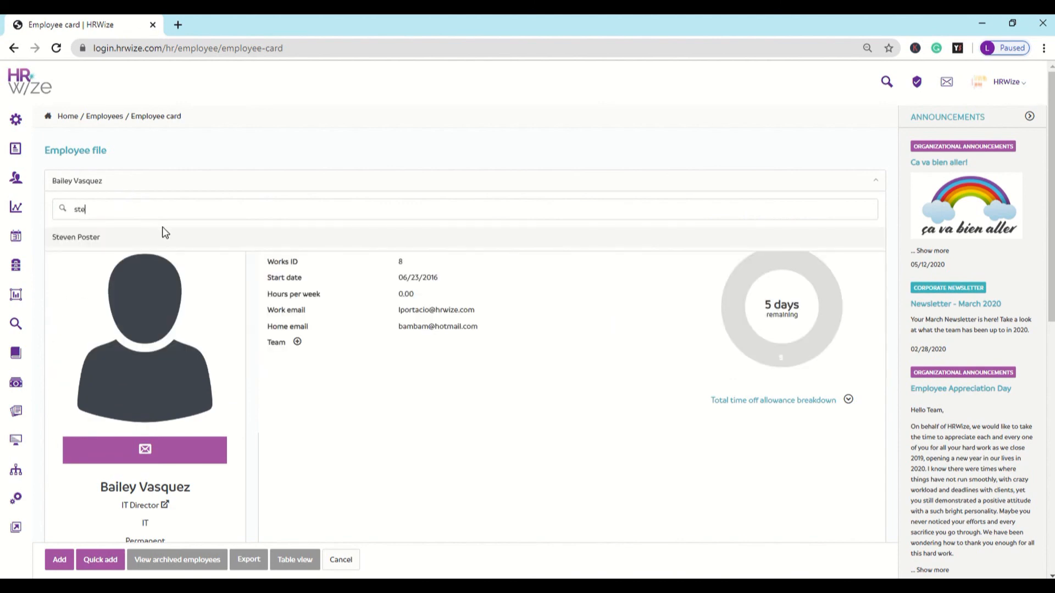
left_click(162, 232)
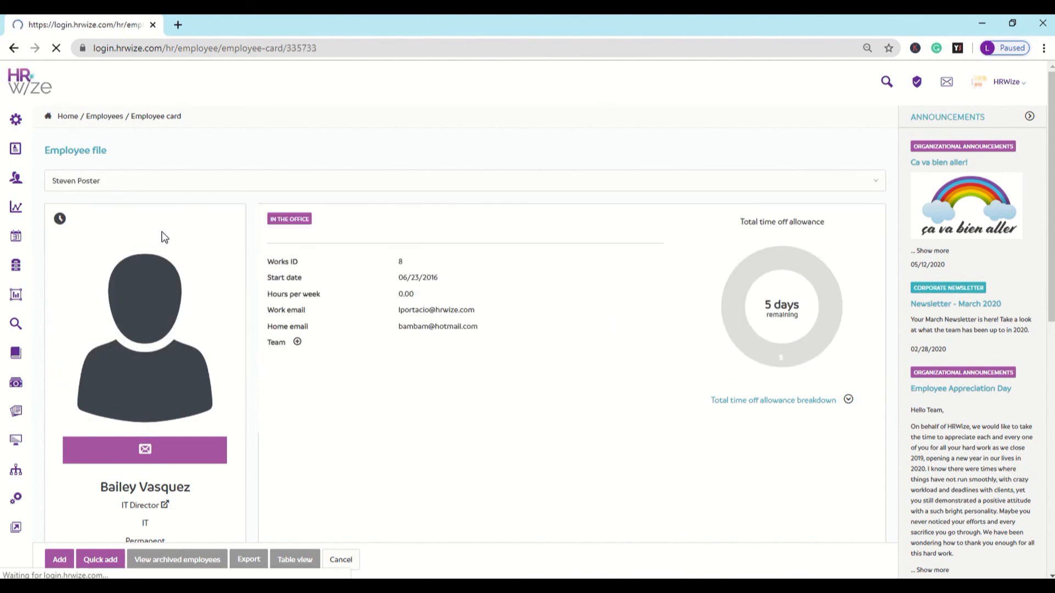
- Open that employee's working pattern page and review the current working hours table
scroll(414, 302, "down", 7)
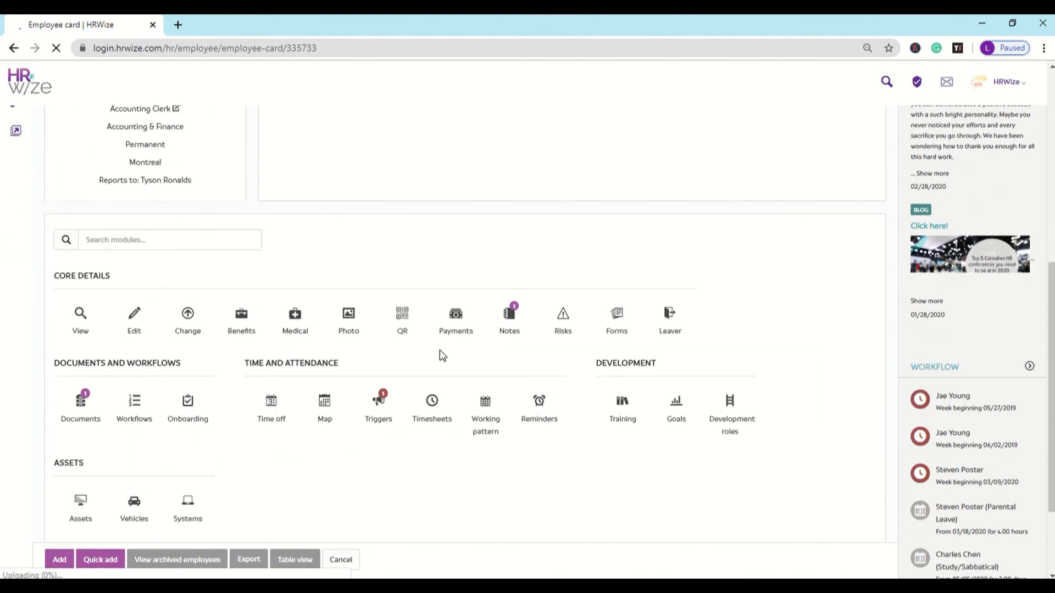
left_click(487, 408)
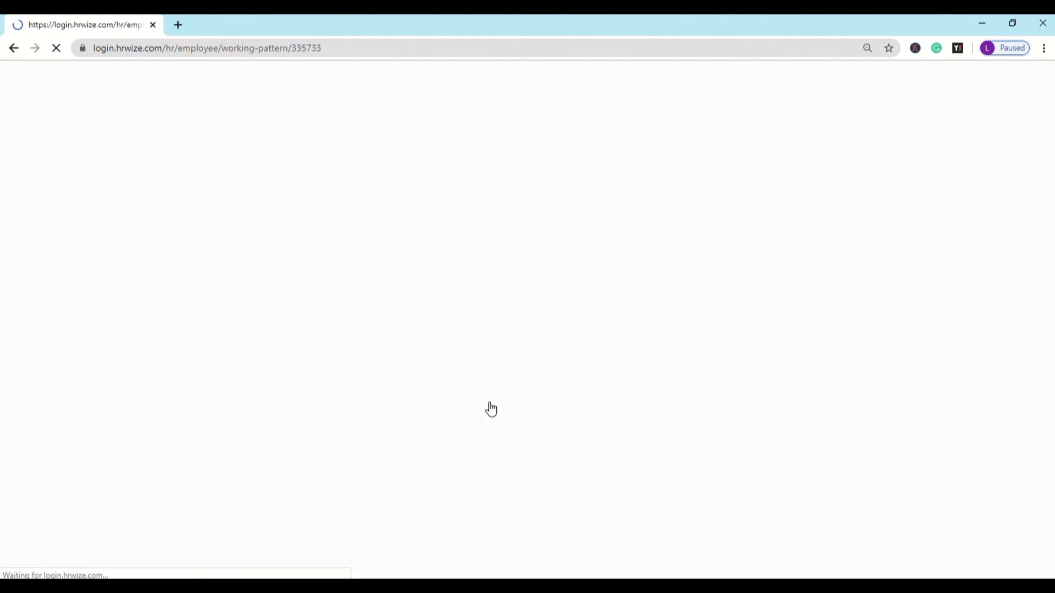
scroll(491, 409, "down", 10)
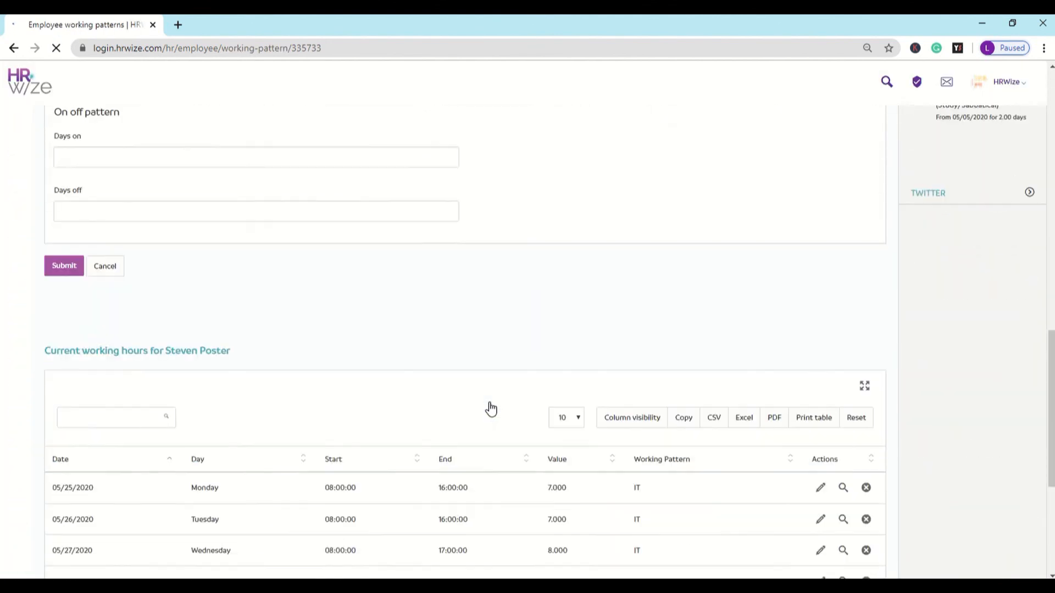
scroll(491, 409, "down", 3)
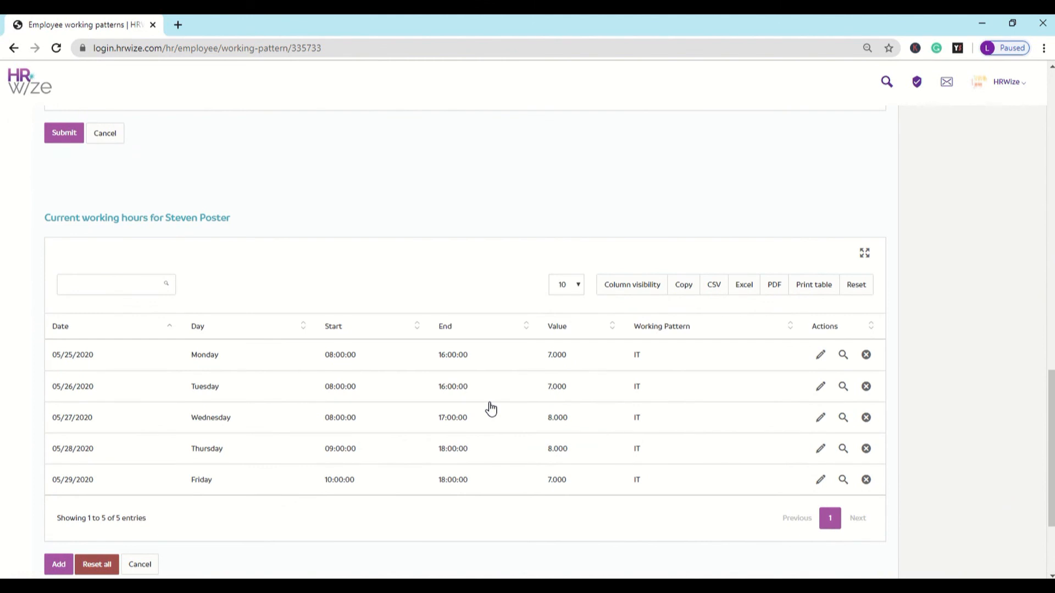
scroll(490, 409, "down", 3)
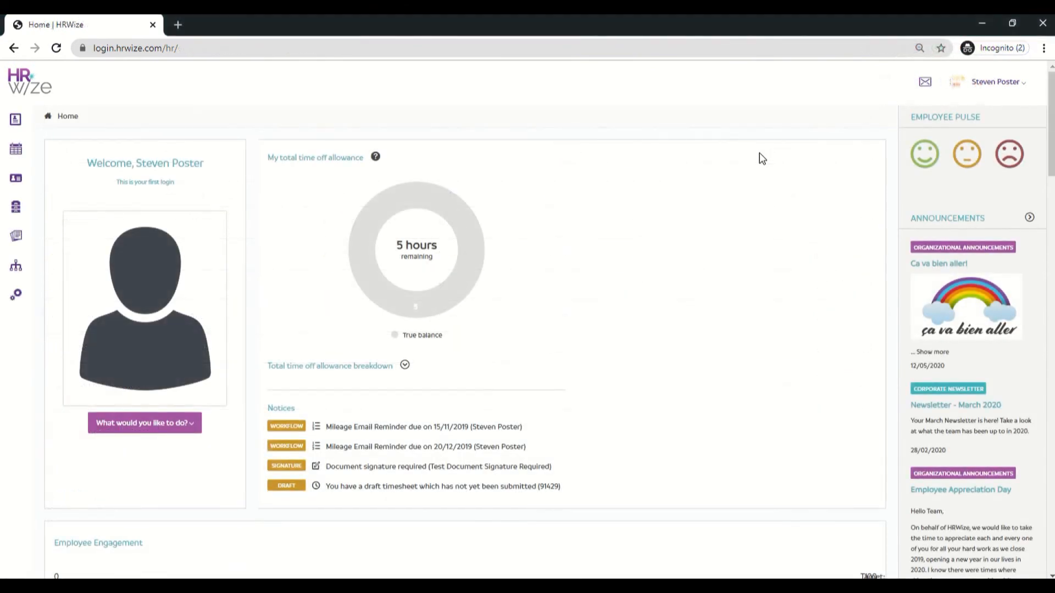
- In the employee's own login, examine the scheduled working days in the home page calendar for May 24–30, 2020
scroll(760, 154, "down", 15)
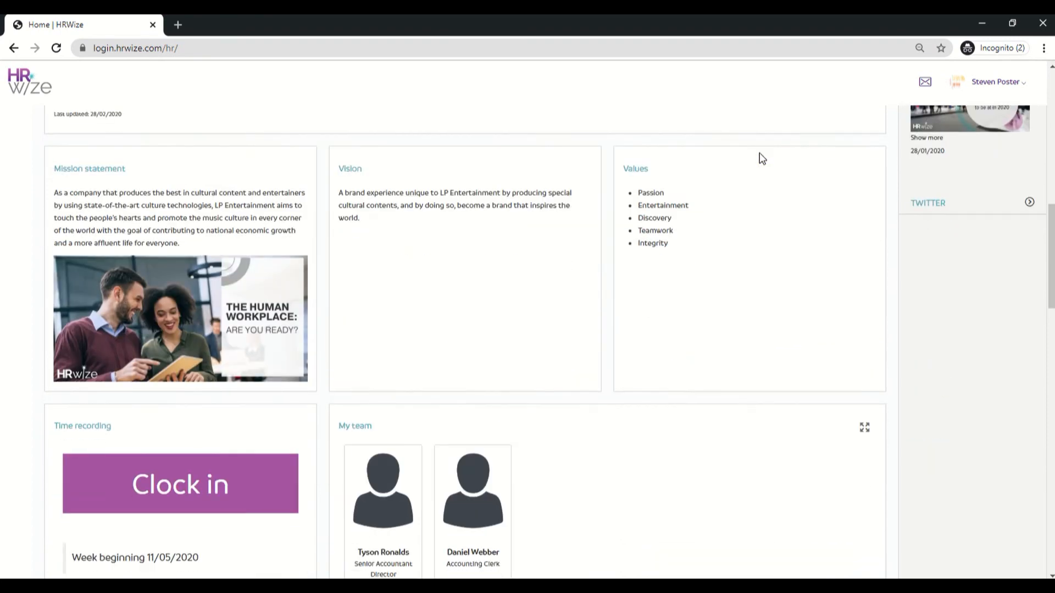
scroll(761, 159, "down", 5)
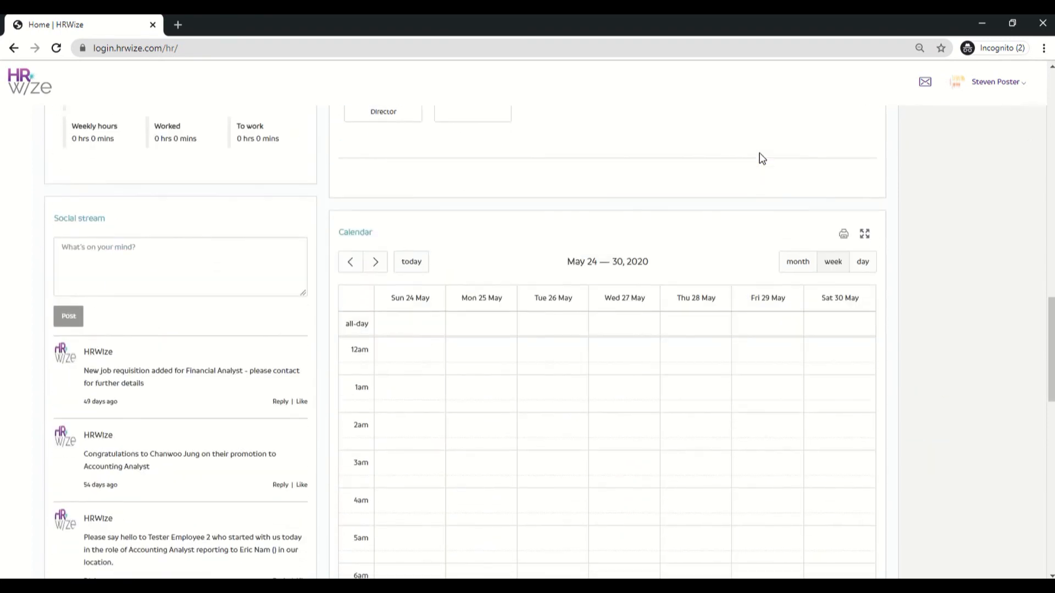
scroll(760, 154, "down", 5)
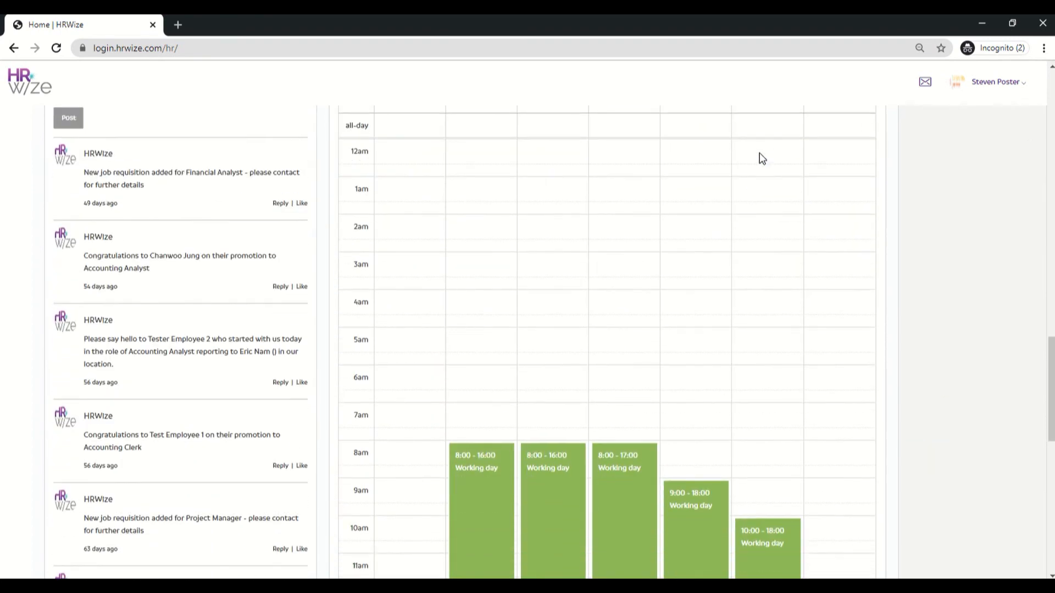
scroll(762, 158, "down", 4)
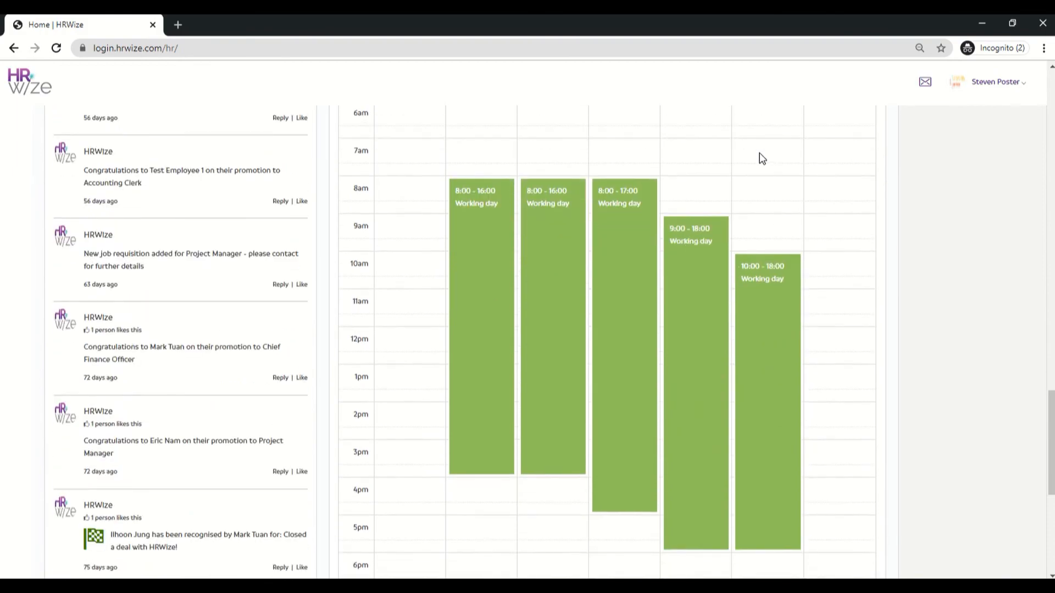